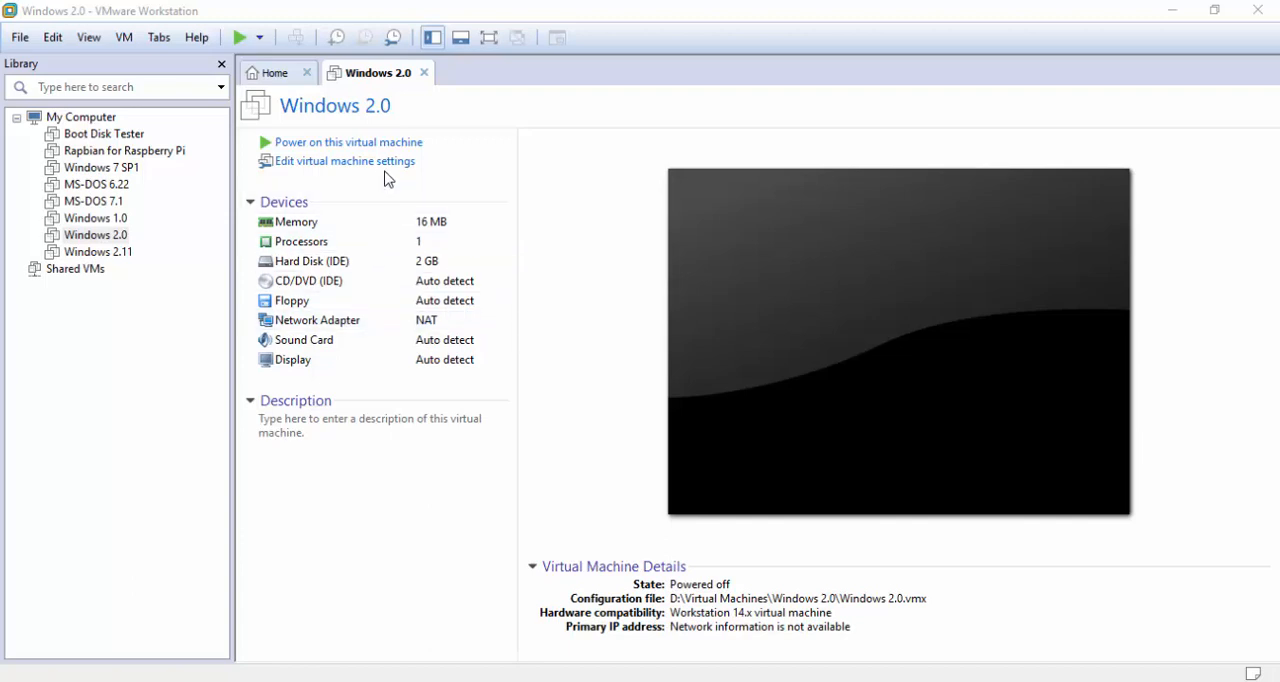
Attach the floppy image D1_Setup.img from the Microsoft Windows 2.03 folder in win 2.0 to the floppy drive, with connecting at power on disabled
double_click(420, 302)
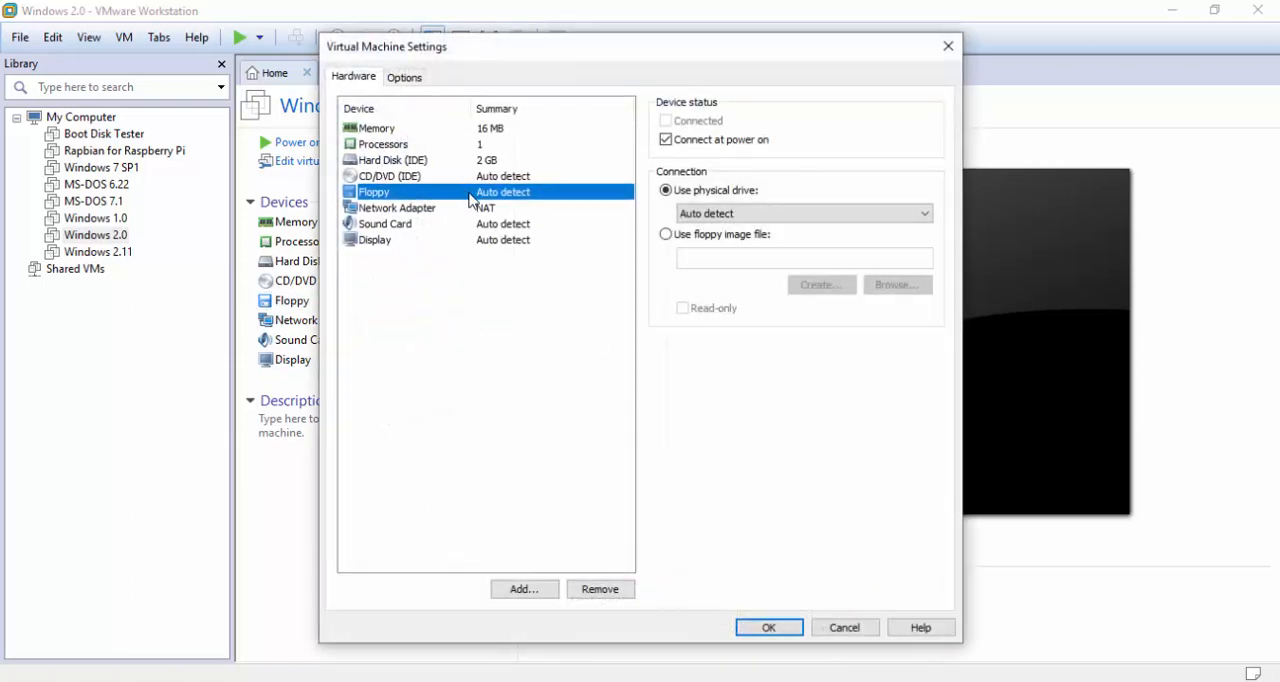
click(709, 238)
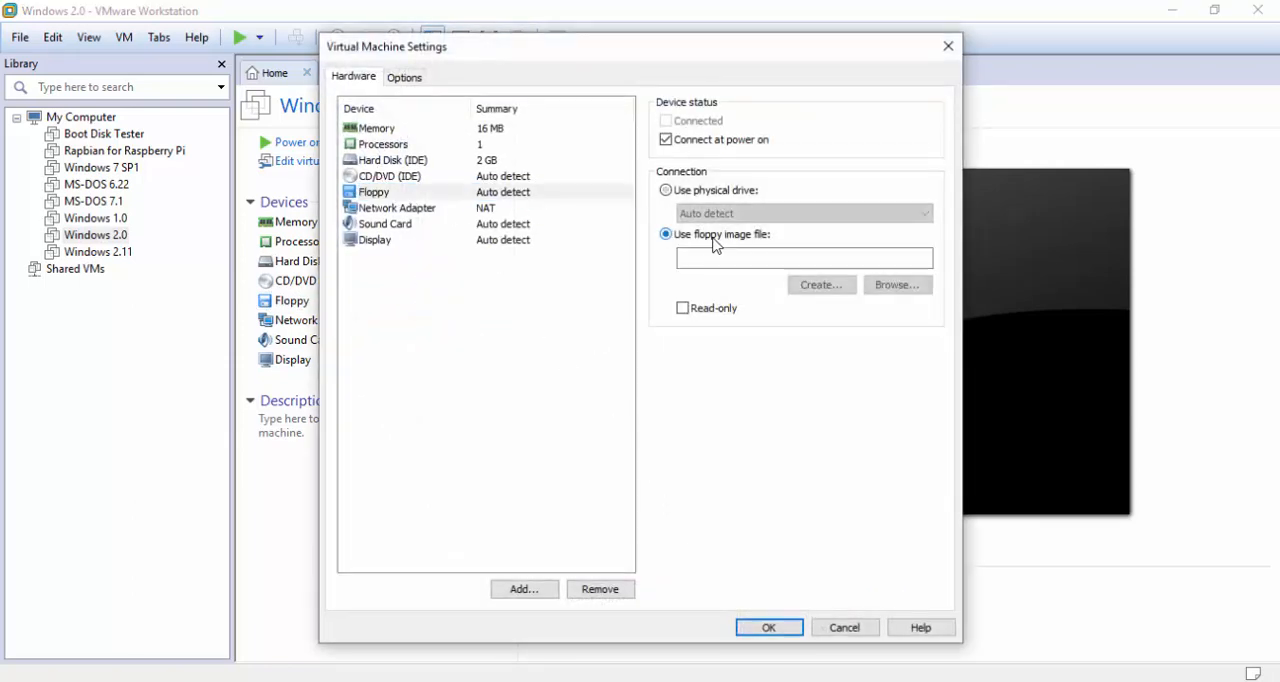
click(896, 285)
click(400, 270)
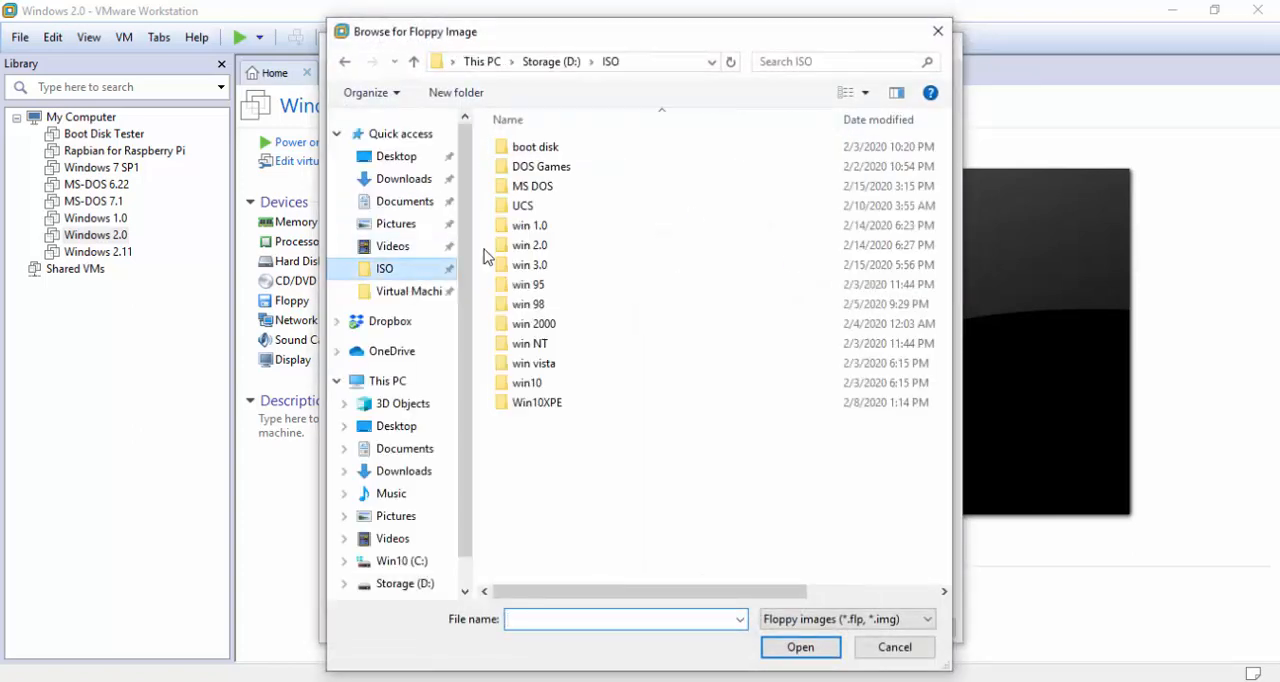
click(560, 225)
double_click(557, 244)
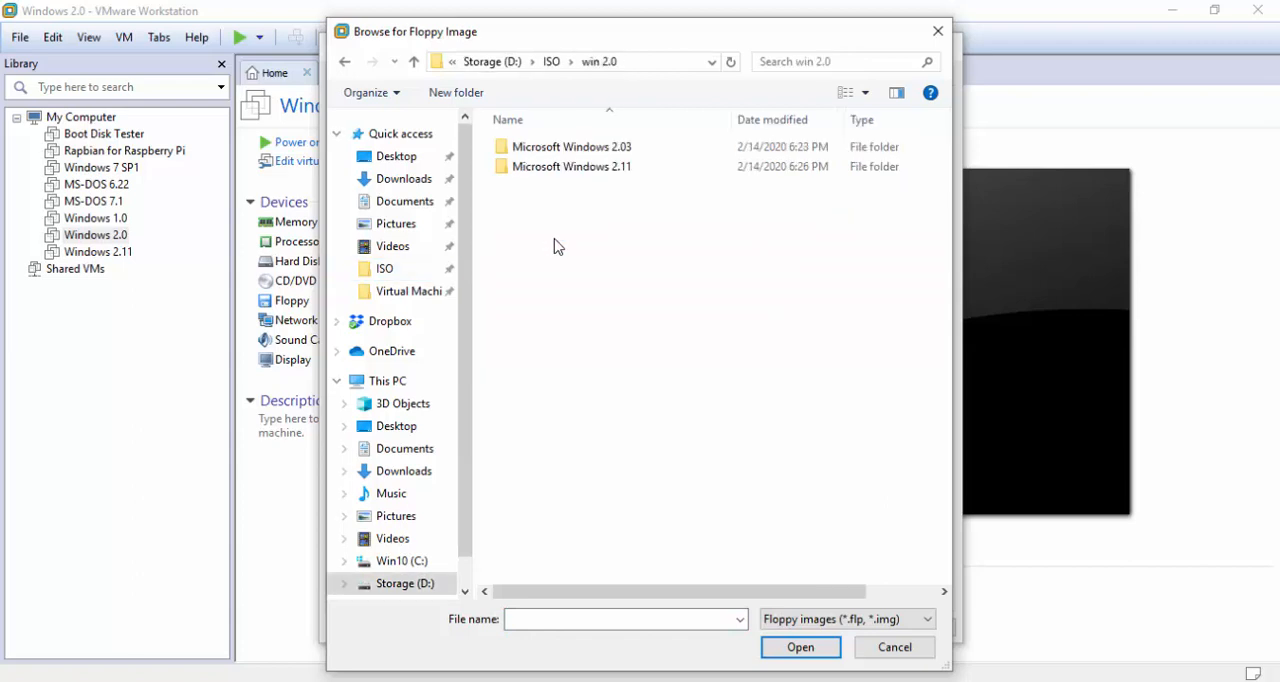
click(591, 152)
double_click(591, 152)
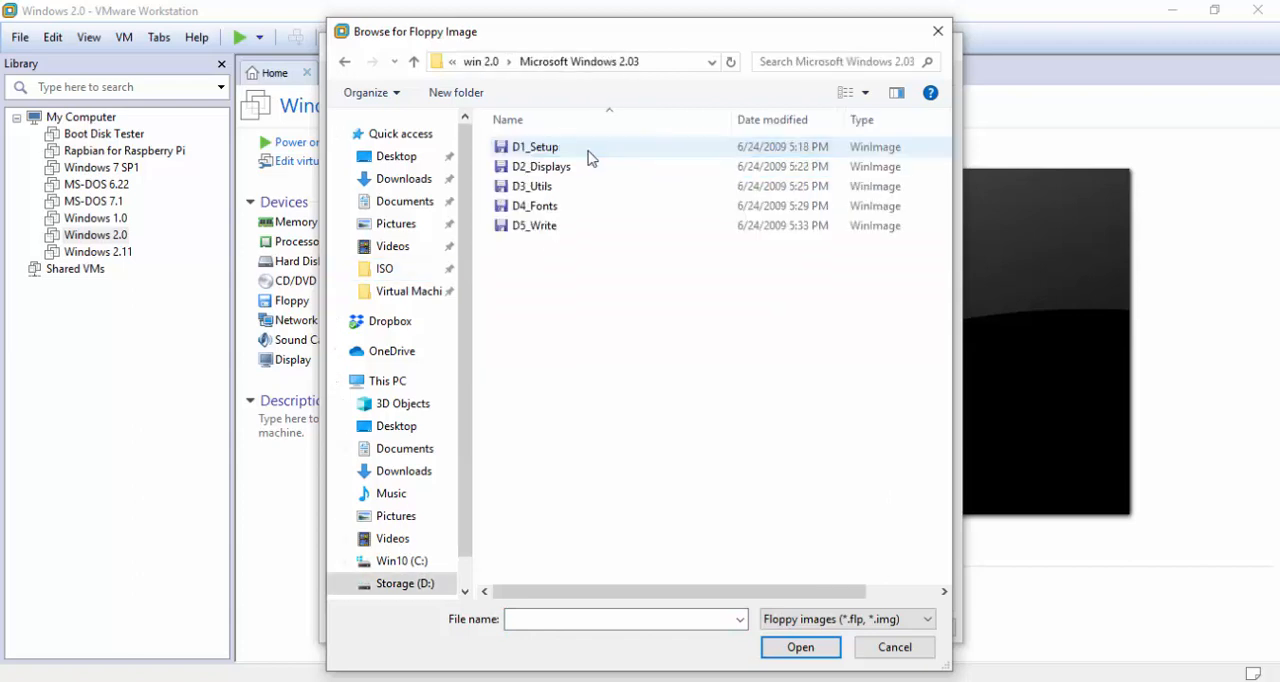
double_click(591, 152)
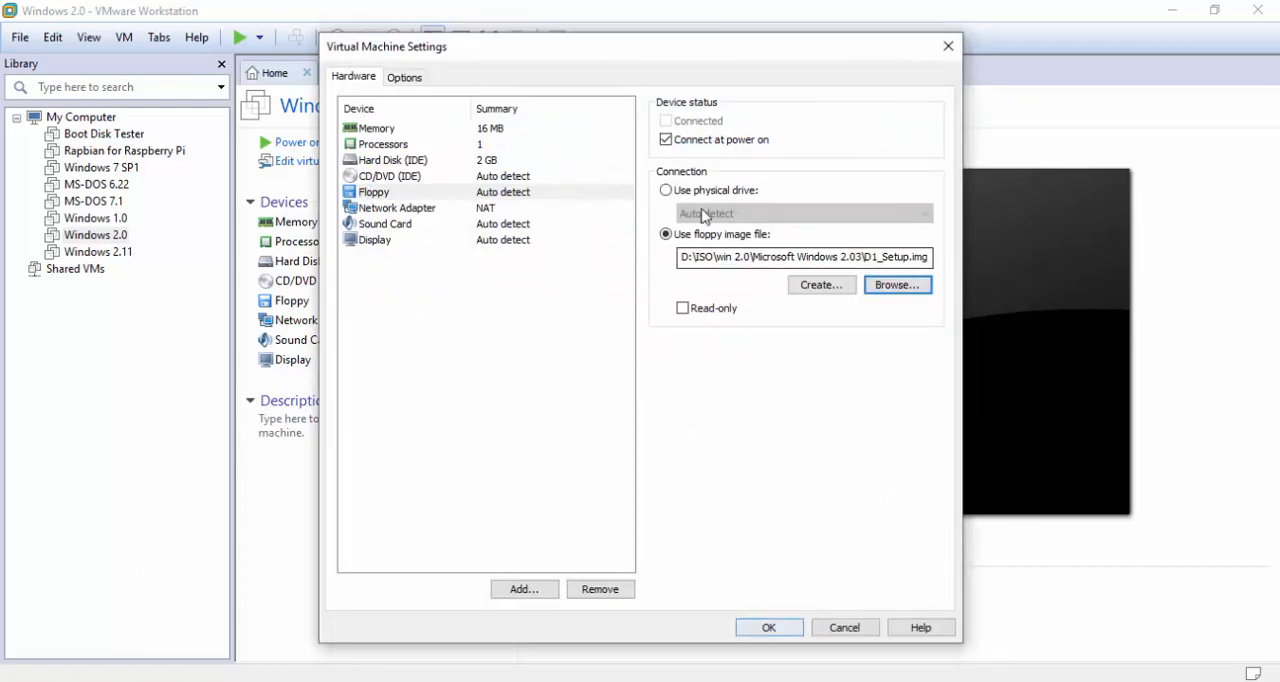
click(688, 142)
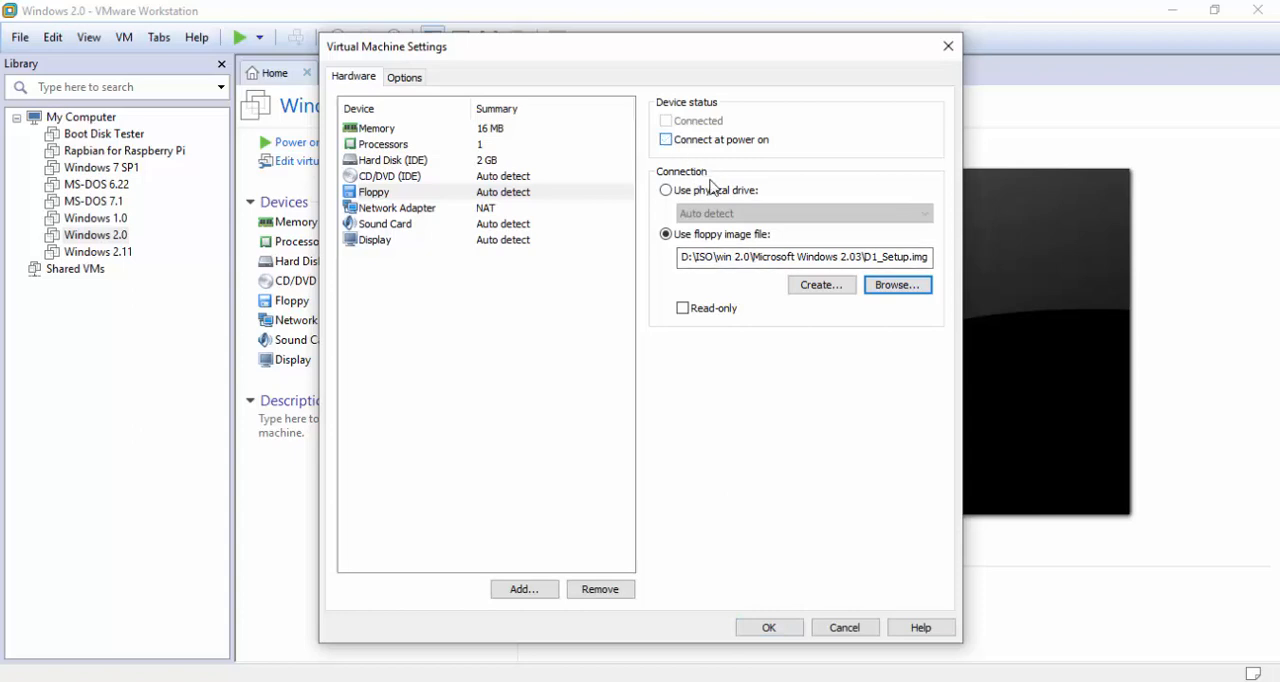
click(781, 628)
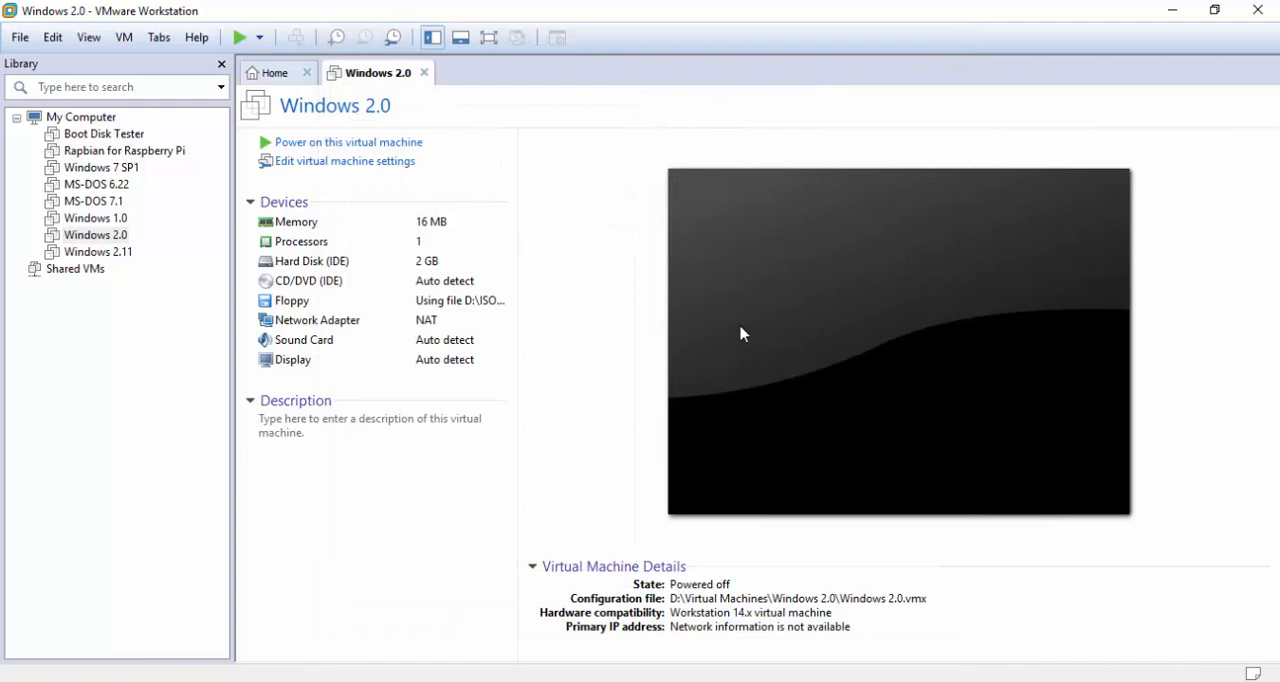
Review the virtual machine's general options, including the guest operating system and version
click(390, 168)
click(414, 80)
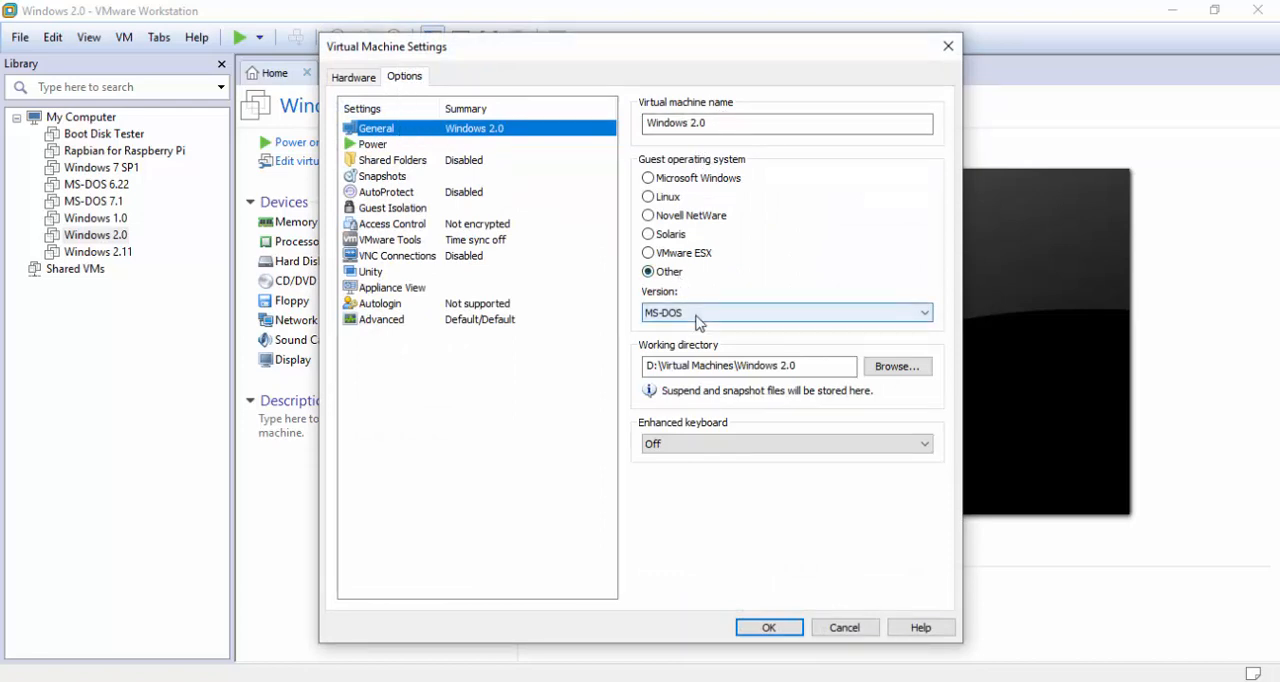
click(756, 622)
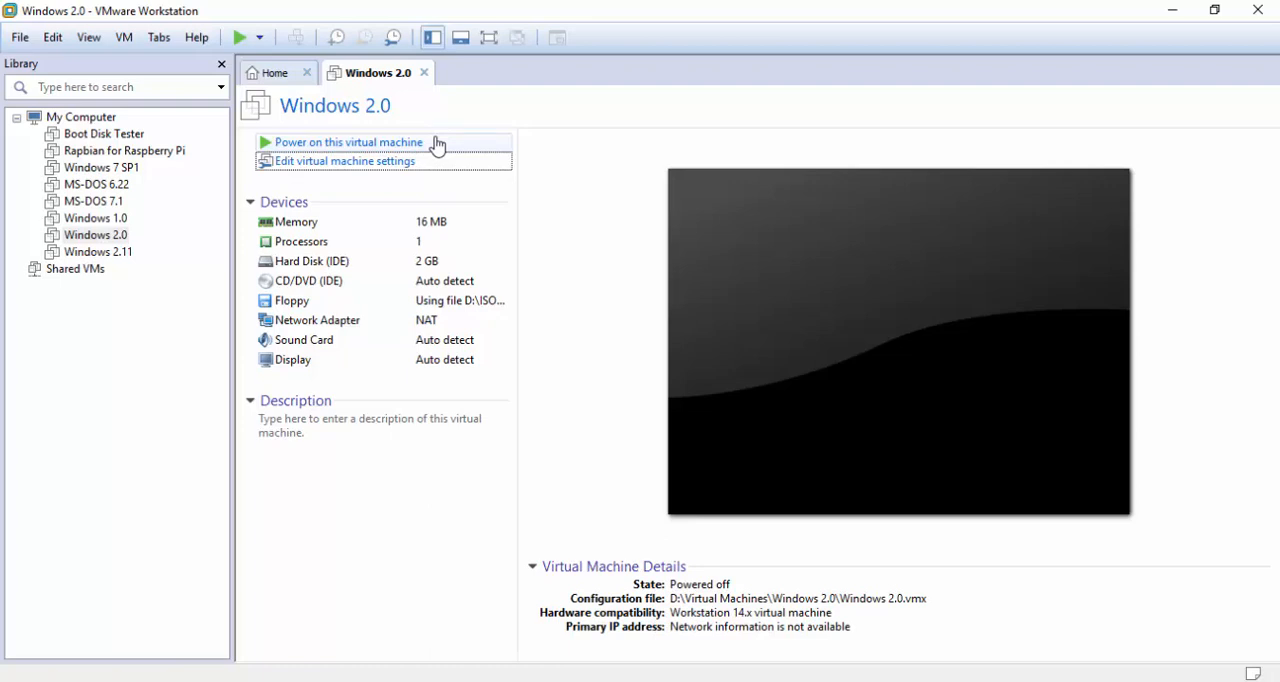
Power on the Windows 2.0 virtual machine and connect its floppy drive once the DOS prompt is reached
click(437, 146)
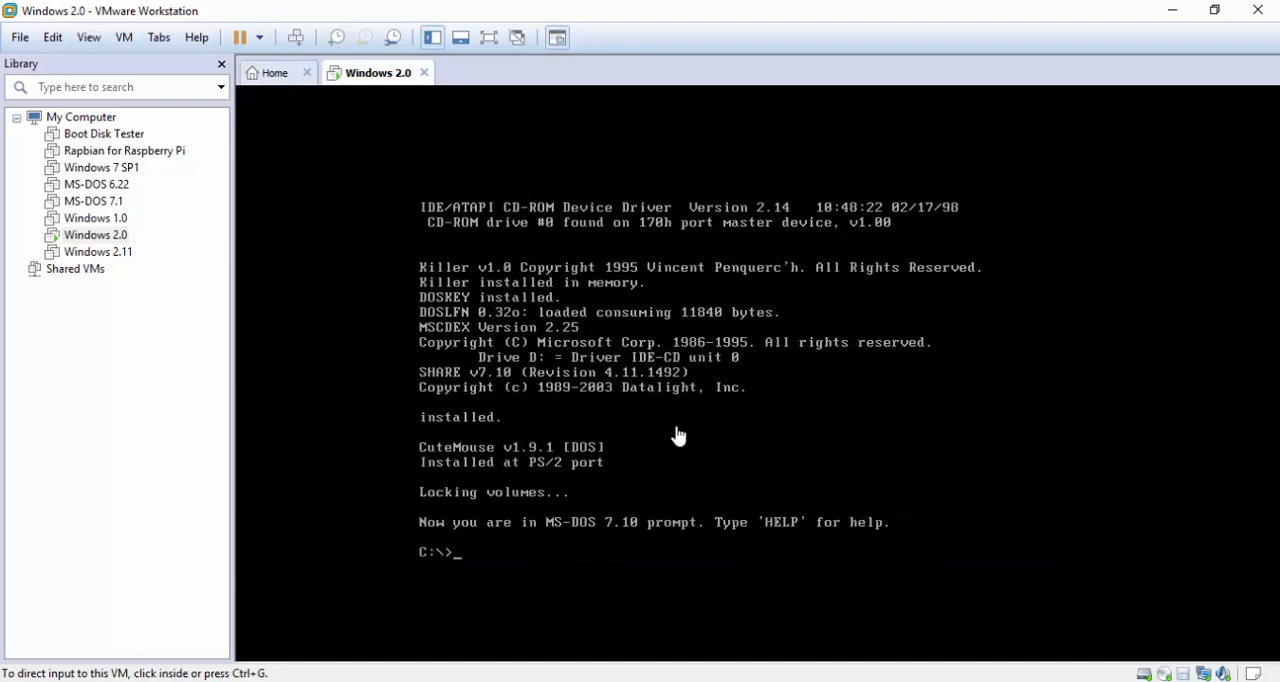
click(540, 557)
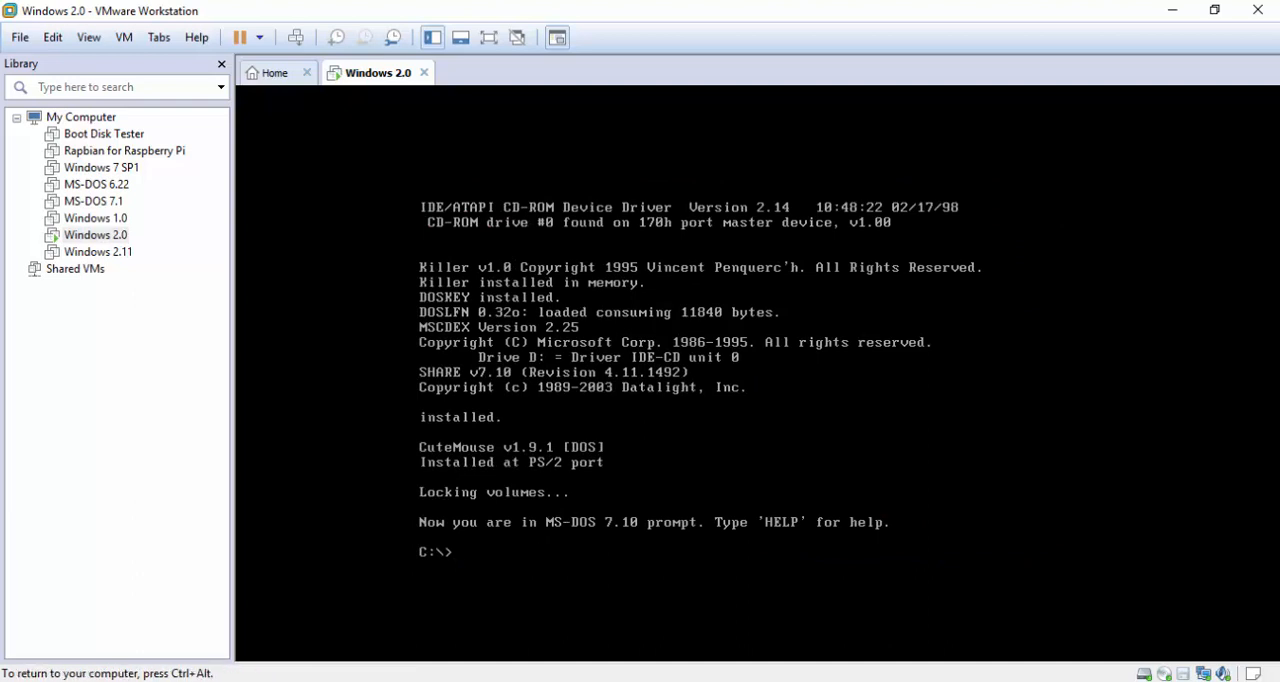
key(ctrl+alt)
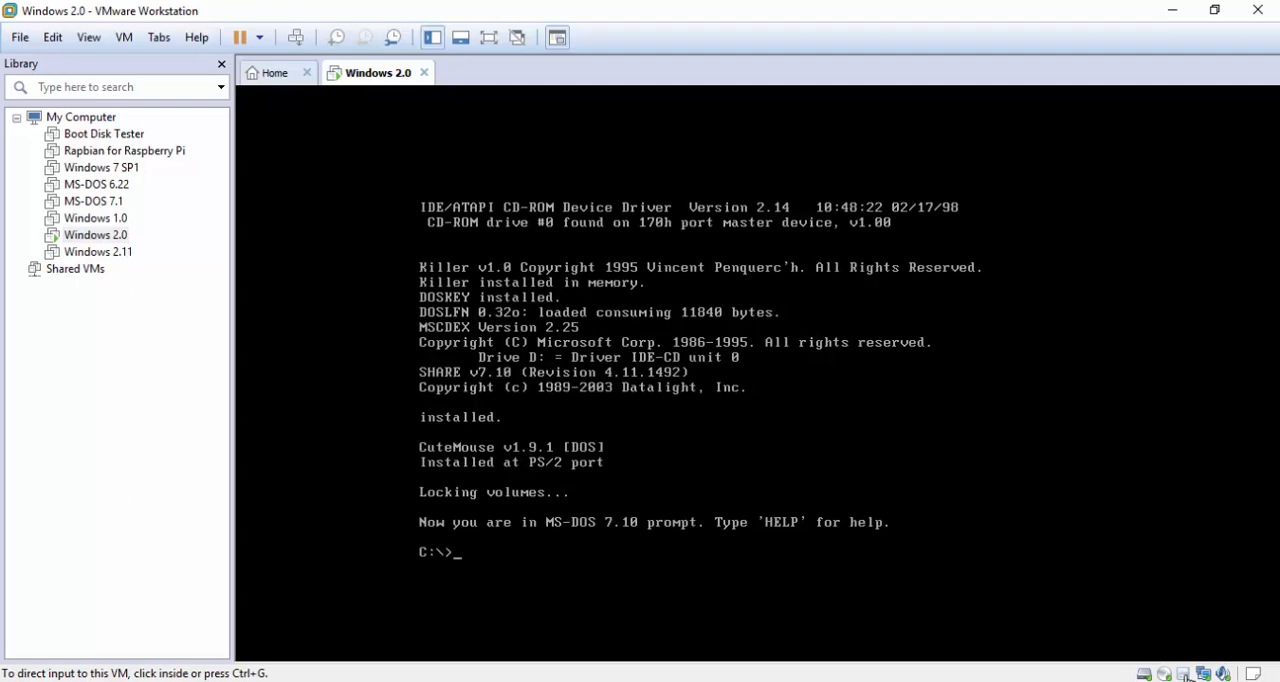
key(ctrl+d)
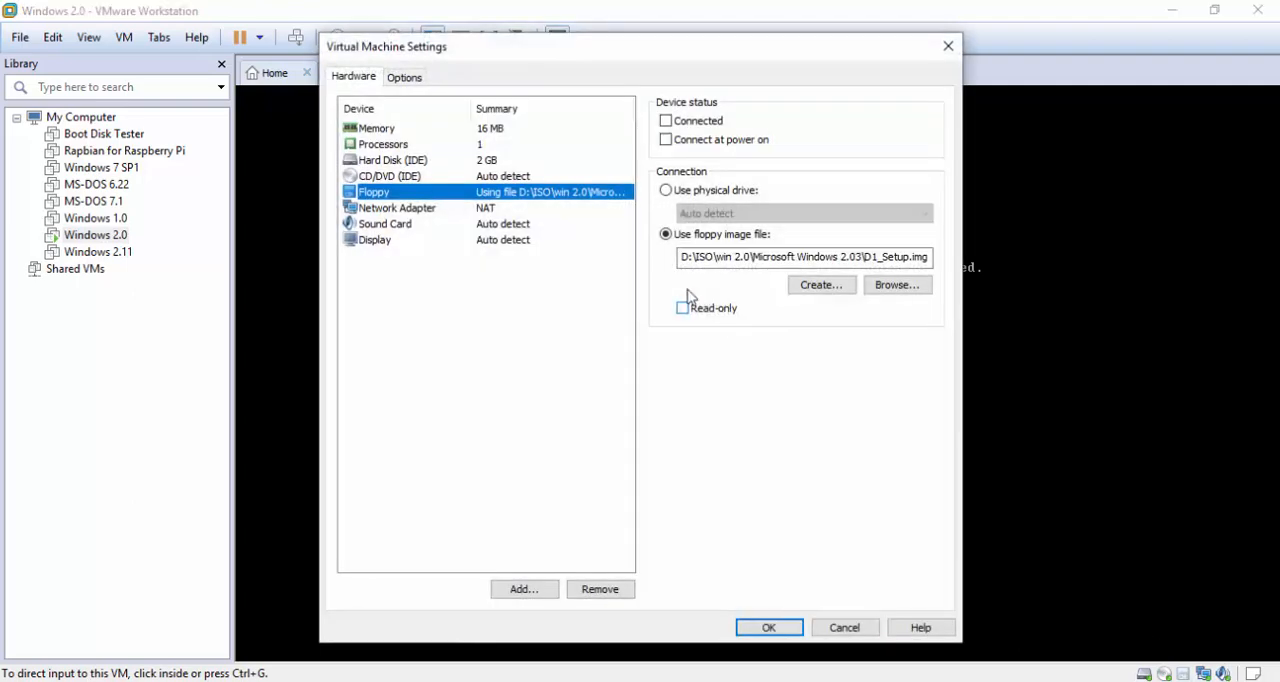
click(665, 122)
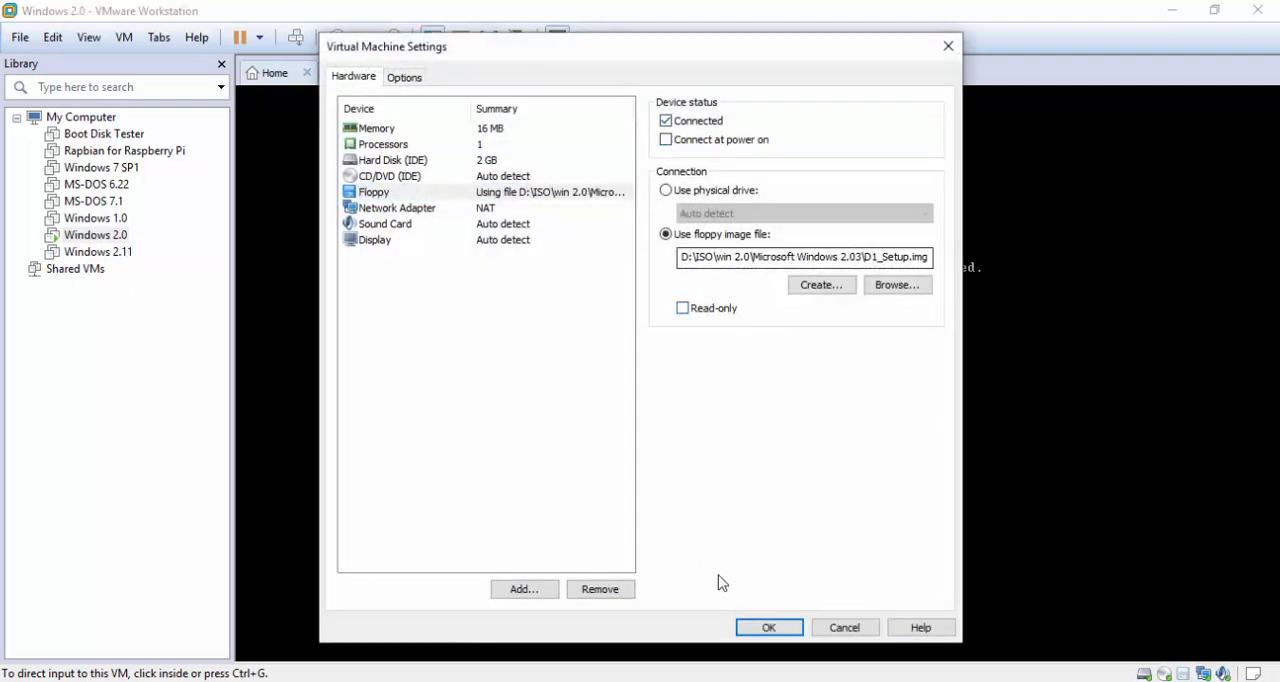
click(768, 627)
click(753, 441)
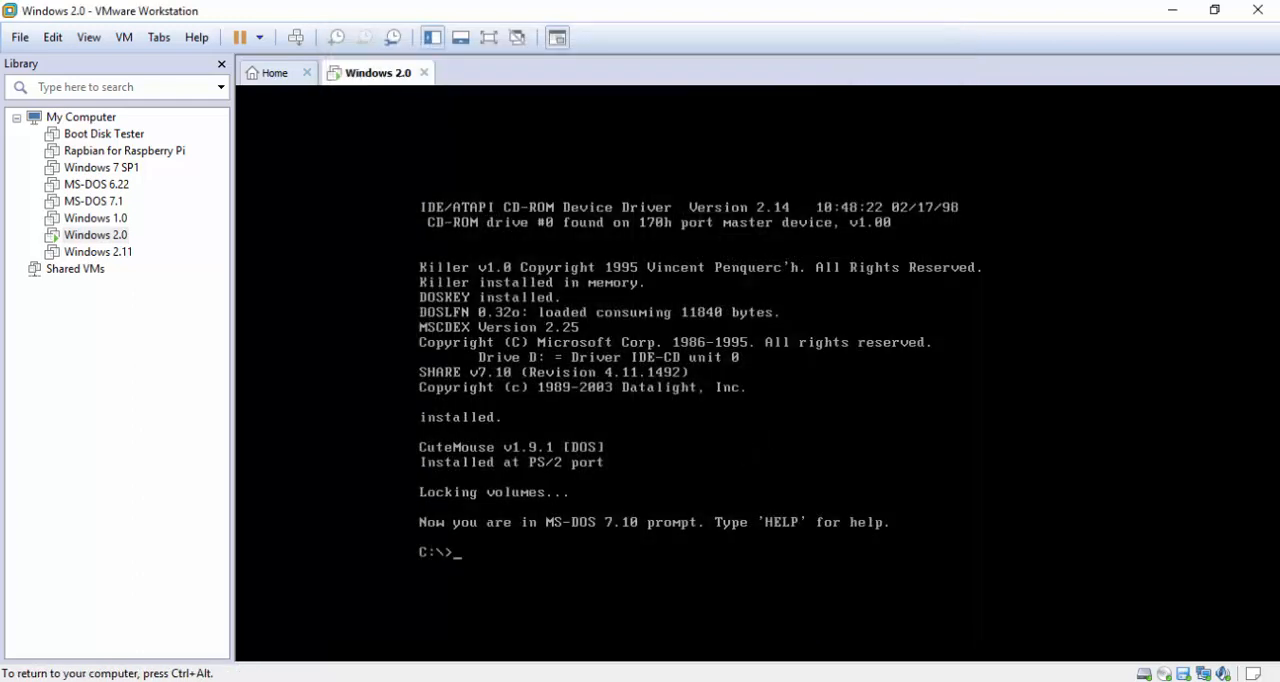
Switch to drive A: at the DOS prompt and run the setup program
text(A:)
key(Return)
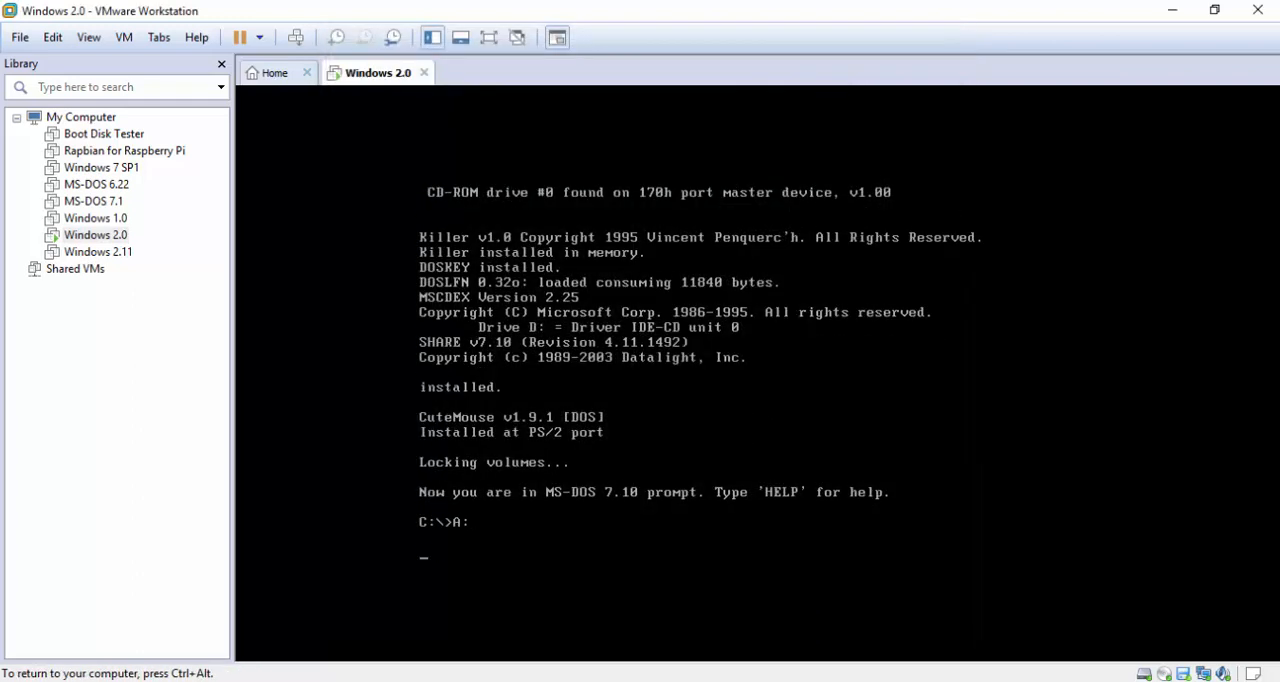
text(setup)
key(Return)
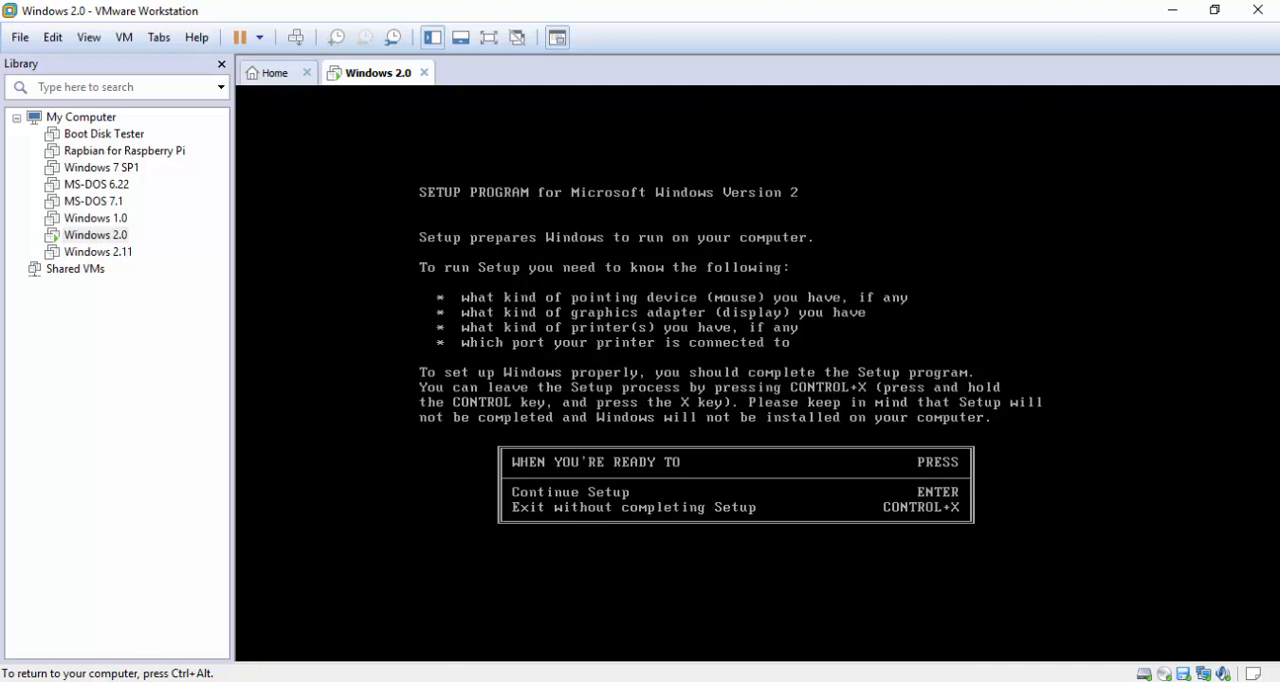
Continue Setup with the installation directory C:\WINDOWS and the computer type IBM Personal System/2 Model 25 or 30
key(Return)
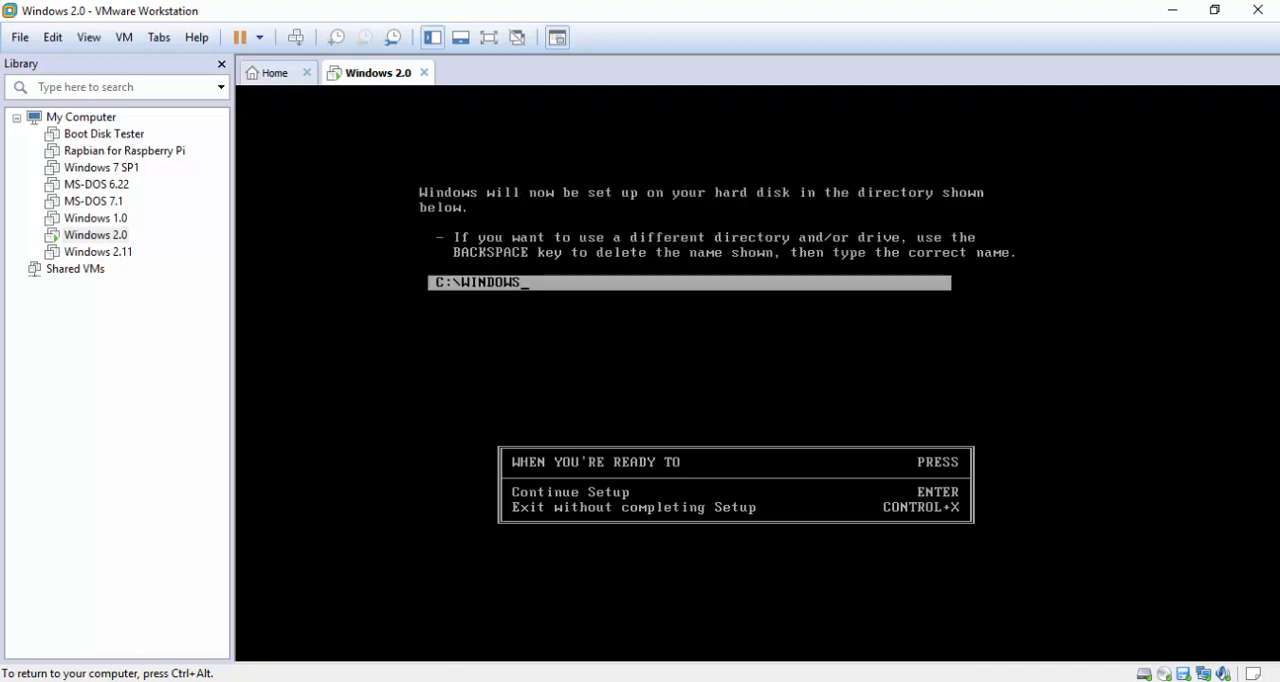
key(Return)
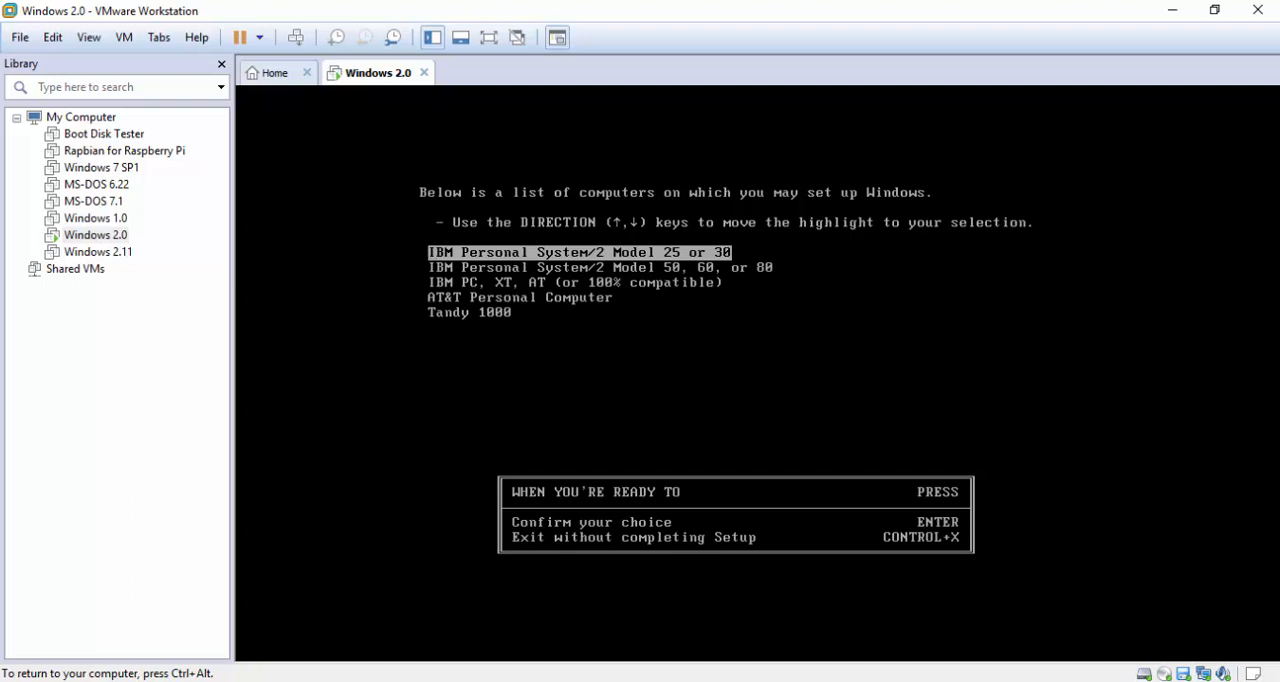
key(Return)
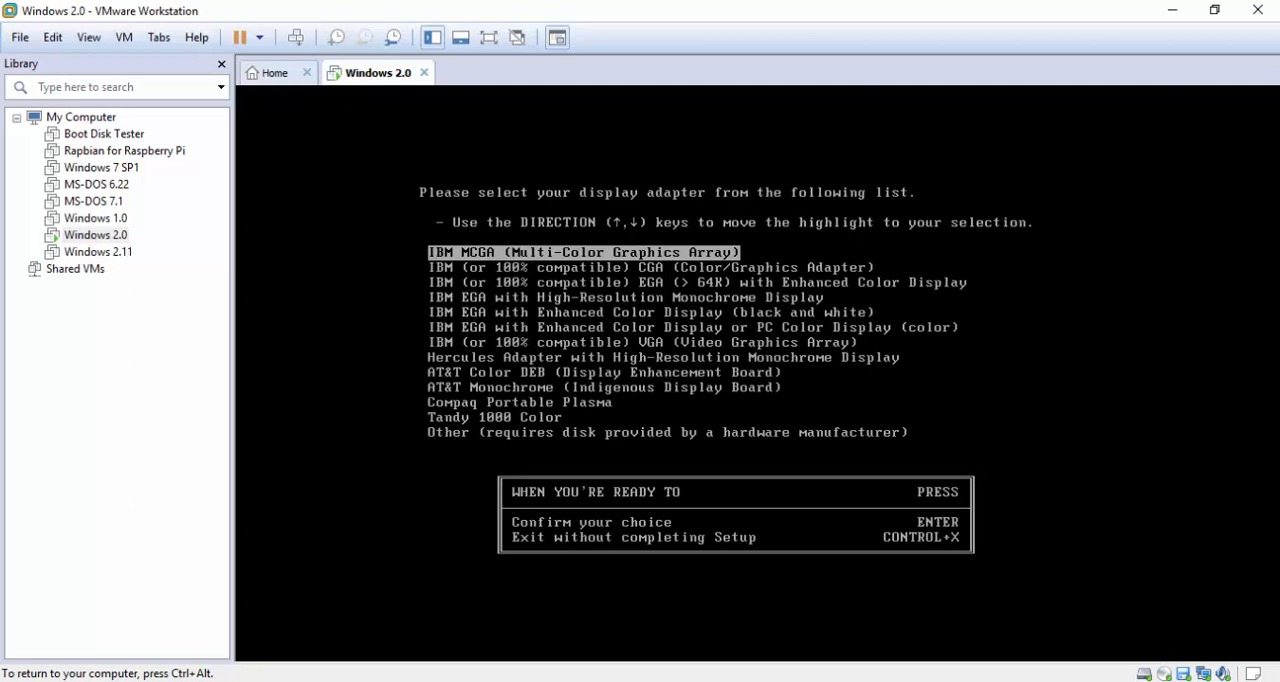
Choose IBM EGA with Enhanced Color Display or PC Color Display (color) as the display adapter
key(Down)
key(Down)
key(Down)
key(Down)
key(Down)
key(Down)
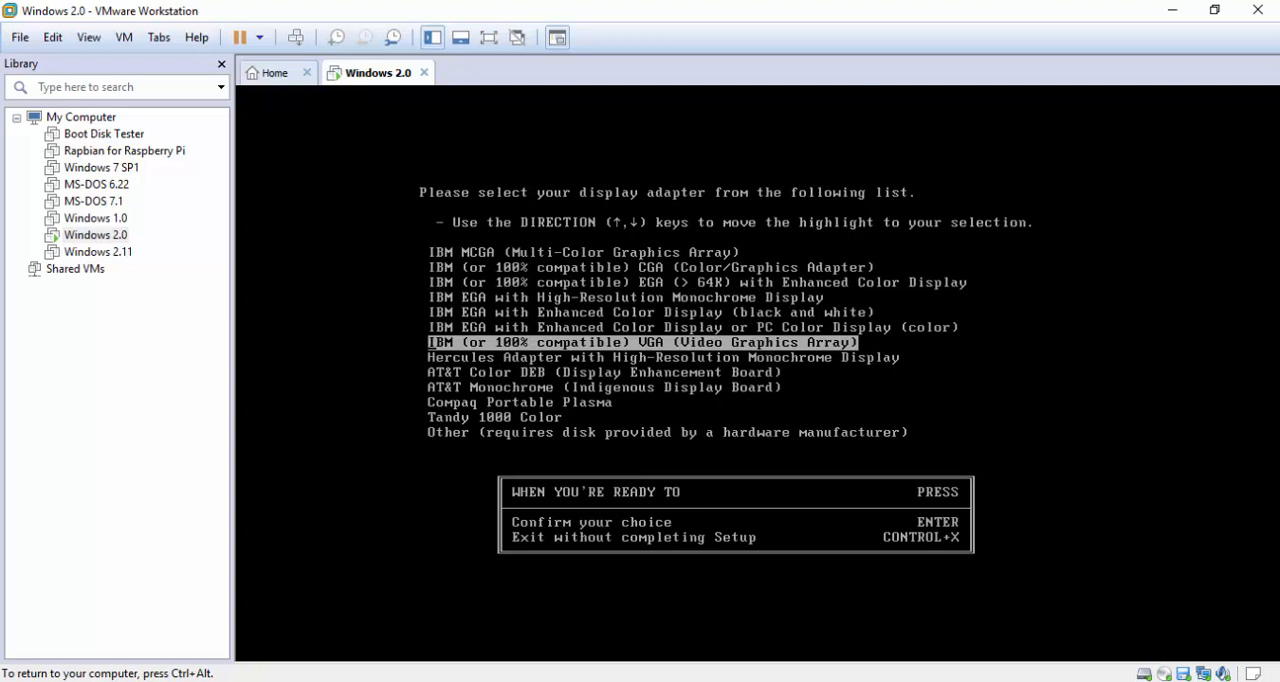
key(Up)
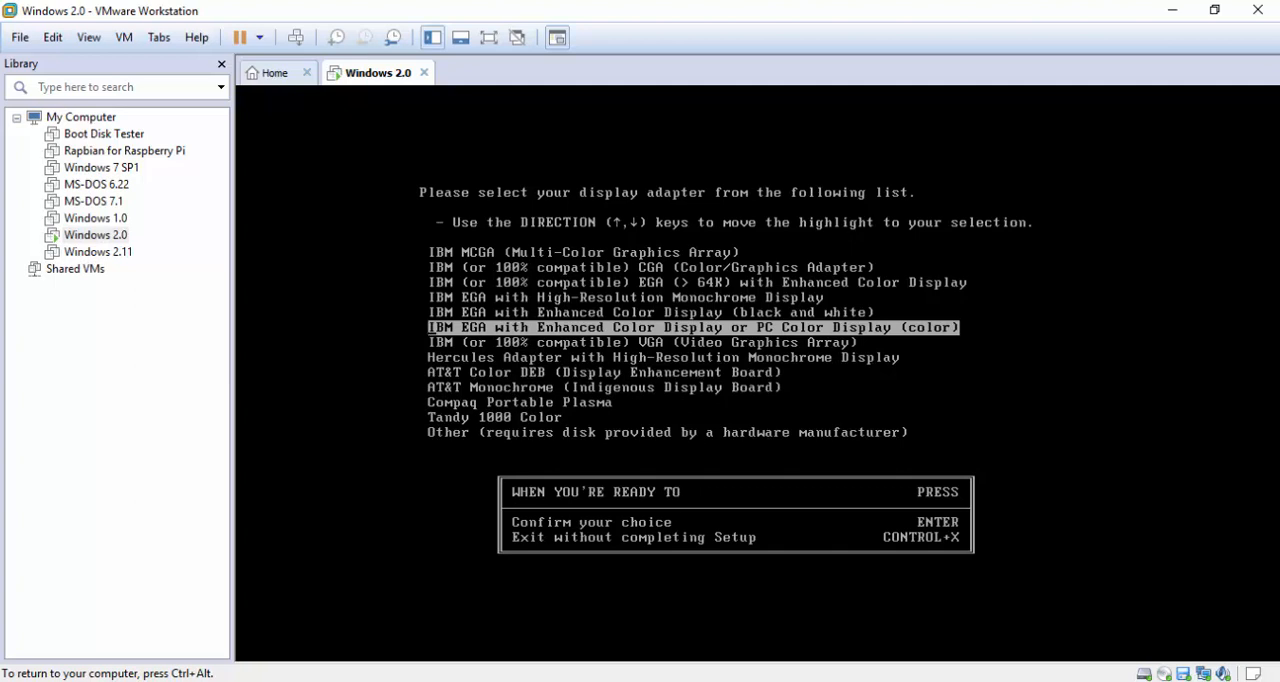
key(Up)
key(Up)
key(Up)
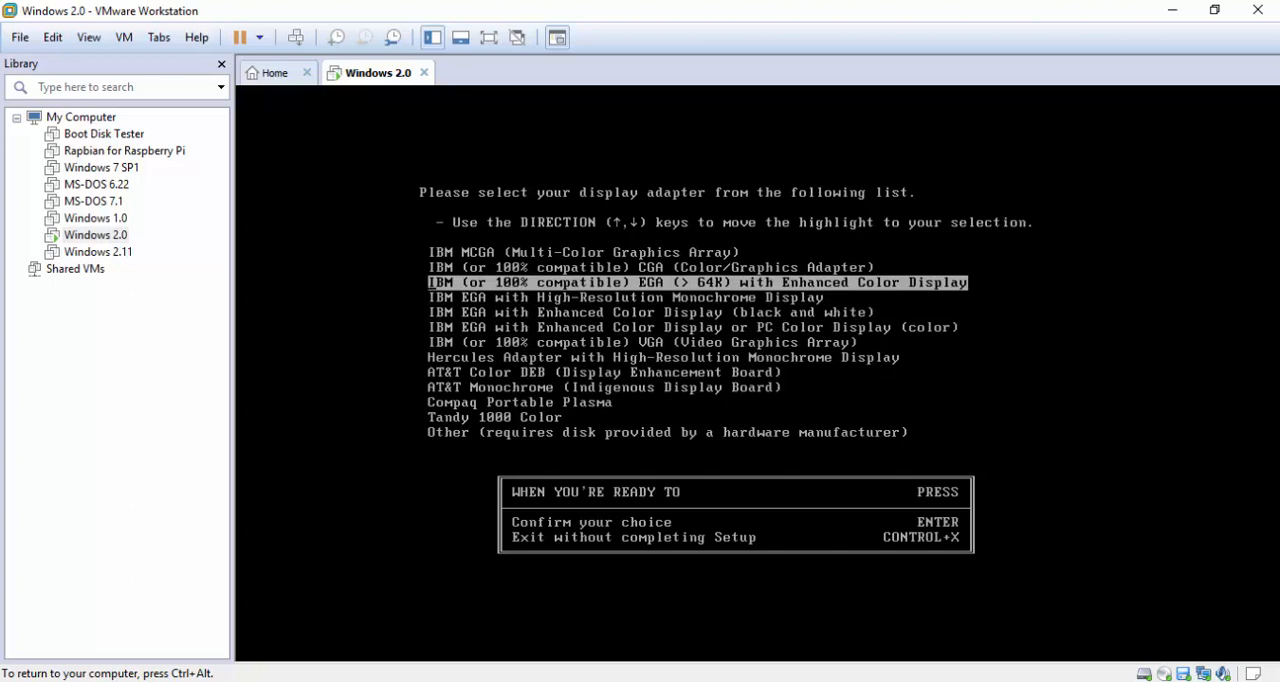
key(Down)
key(Down)
key(Down)
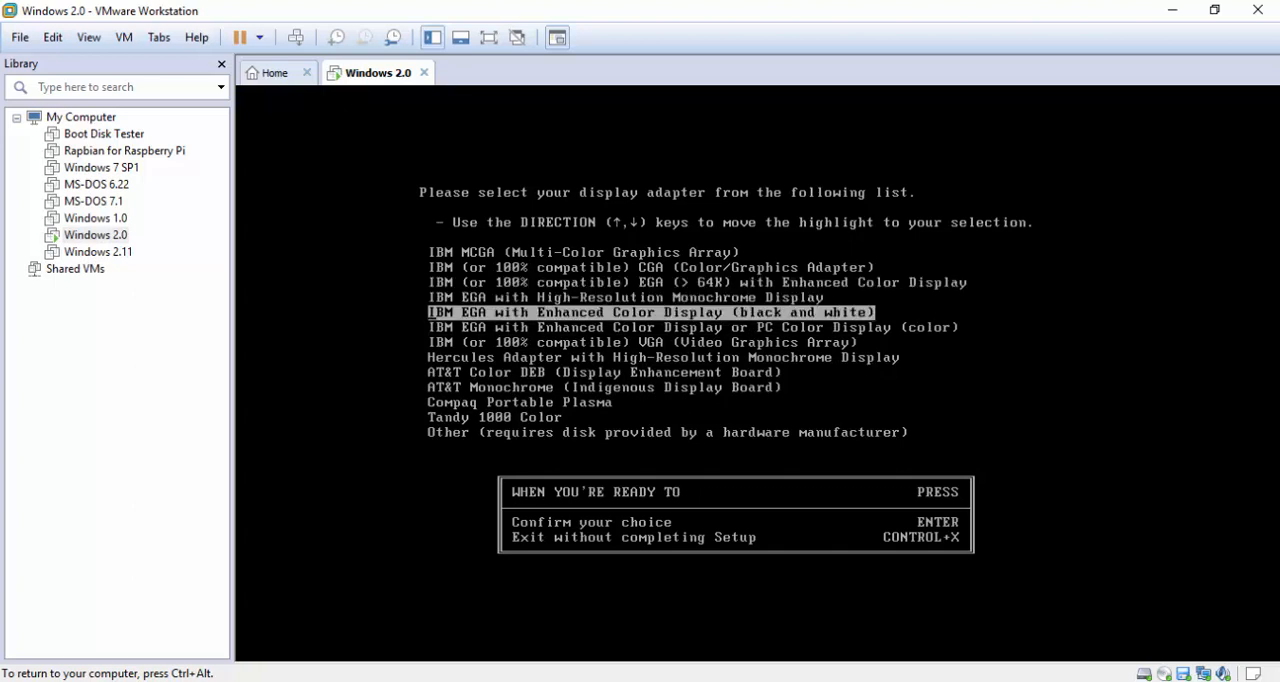
key(Up)
key(Up)
key(Up)
key(Down)
key(Down)
key(Down)
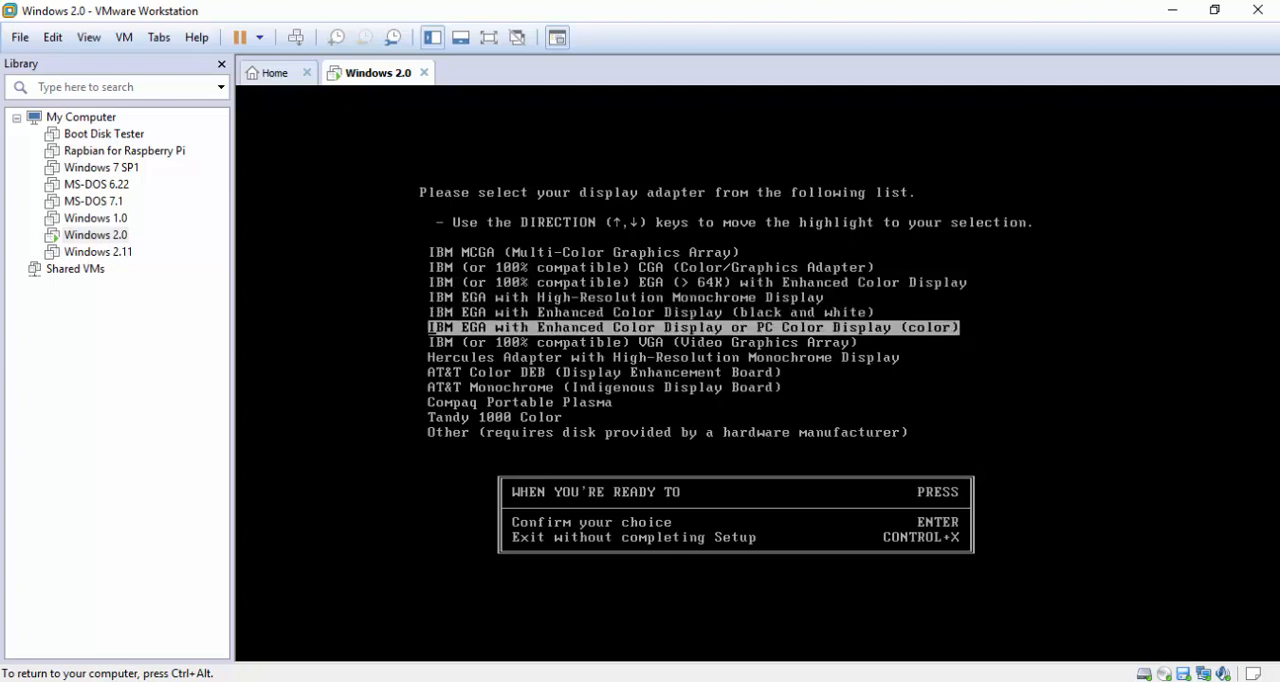
key(Return)
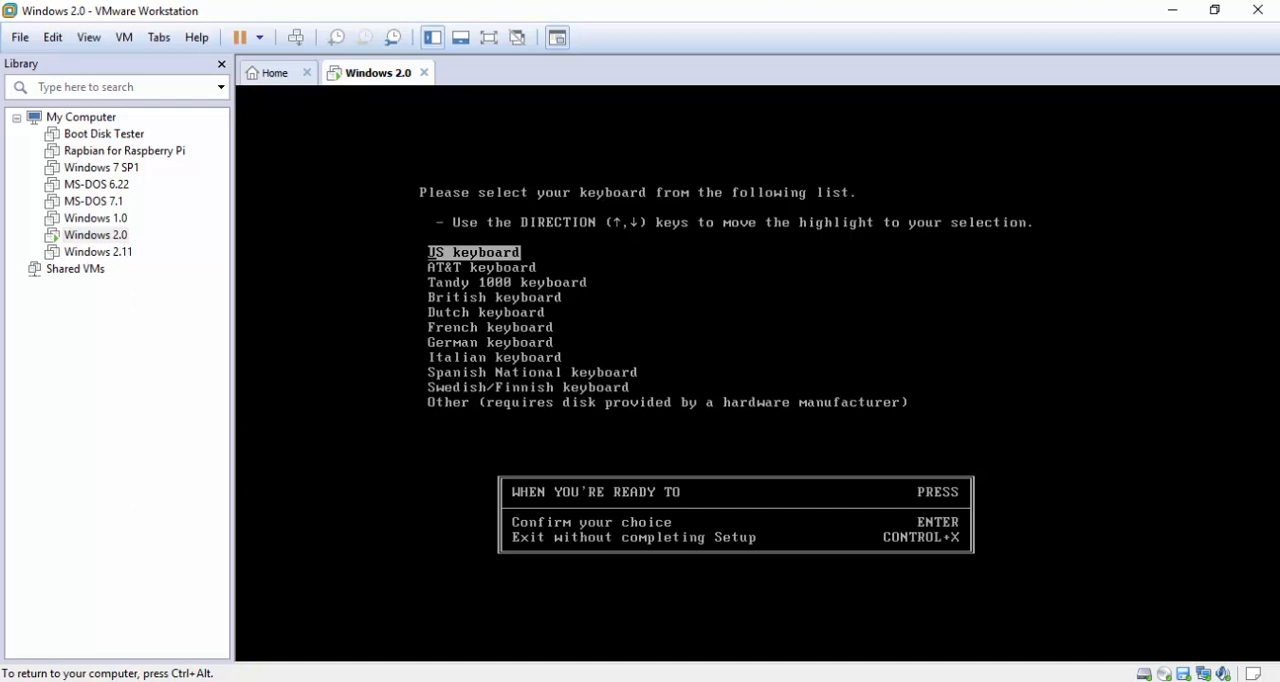
Choose the US keyboard and the Microsoft Mouse connected to PS/2 Mouse Port as the pointing device
key(Return)
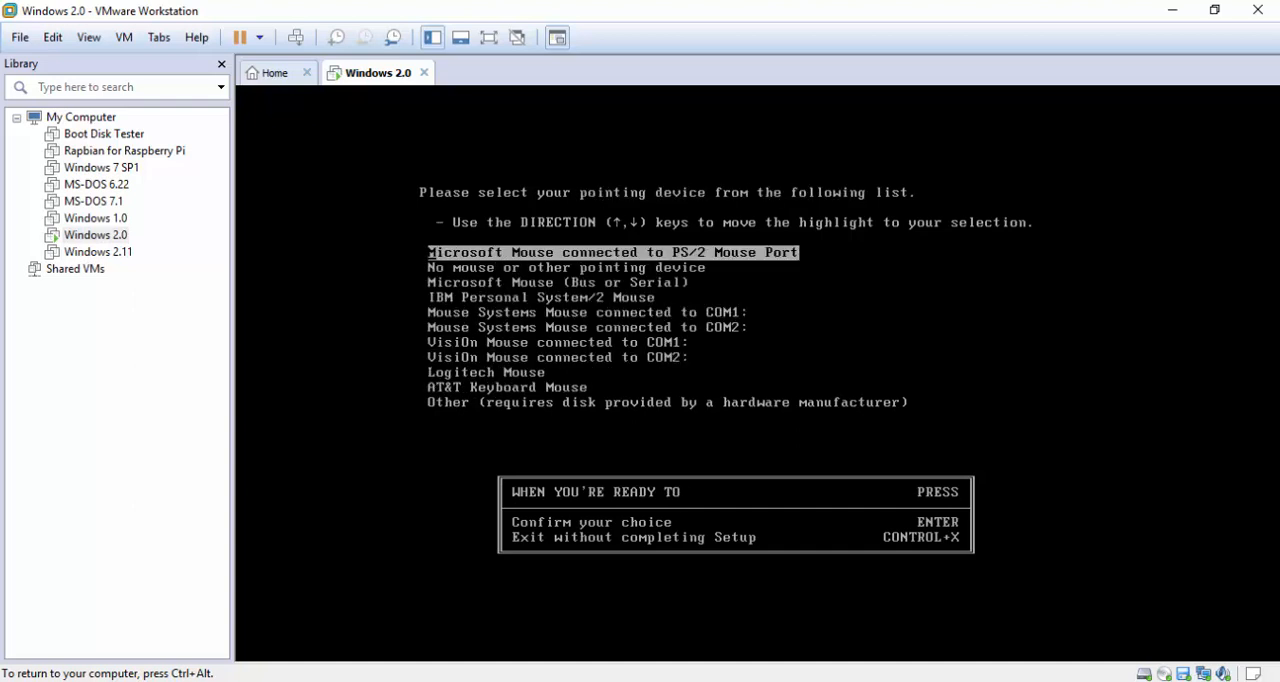
key(Down)
key(Down)
key(Down)
key(Up)
key(Up)
key(Up)
key(Return)
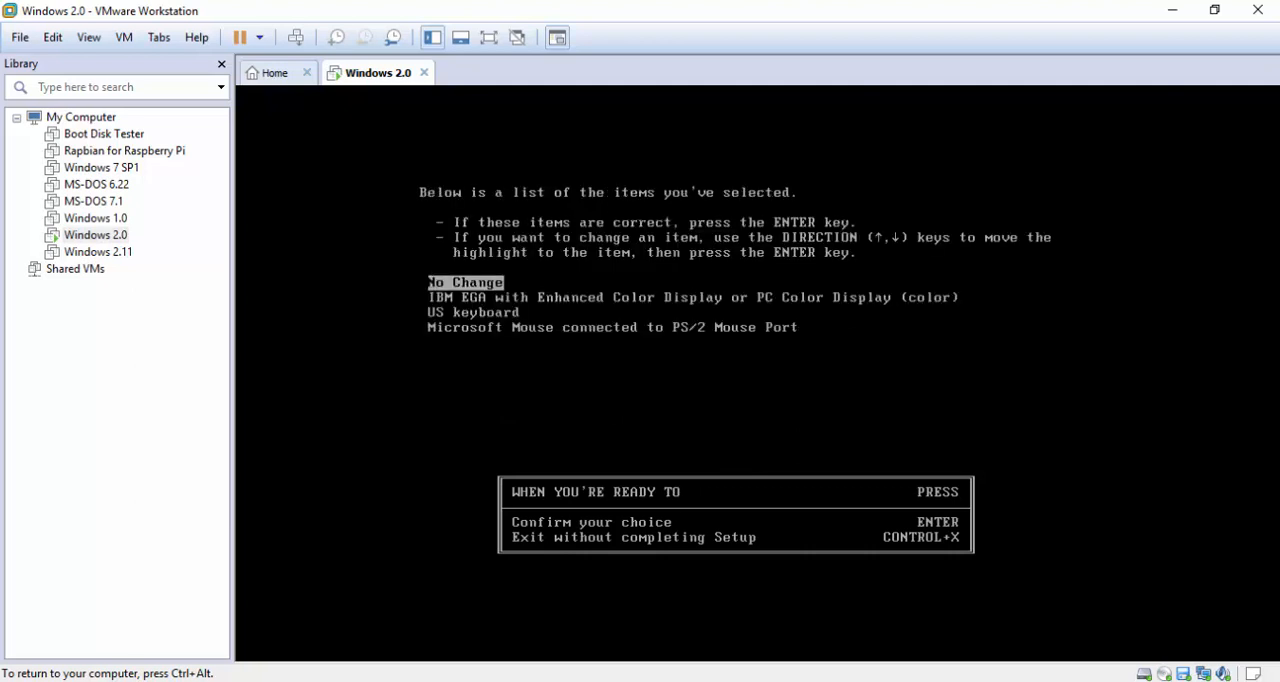
Review the selected display adapter, keyboard and pointing device in Setup's list of selected items
key(Down)
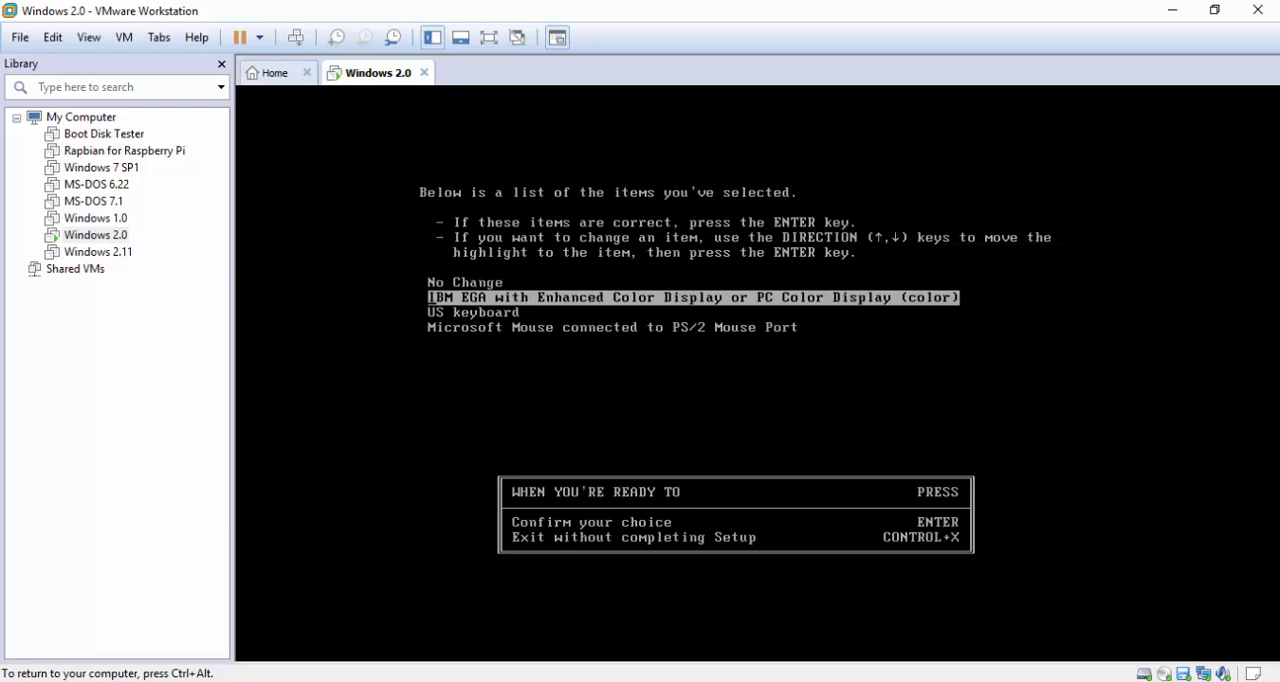
key(Down)
key(Down)
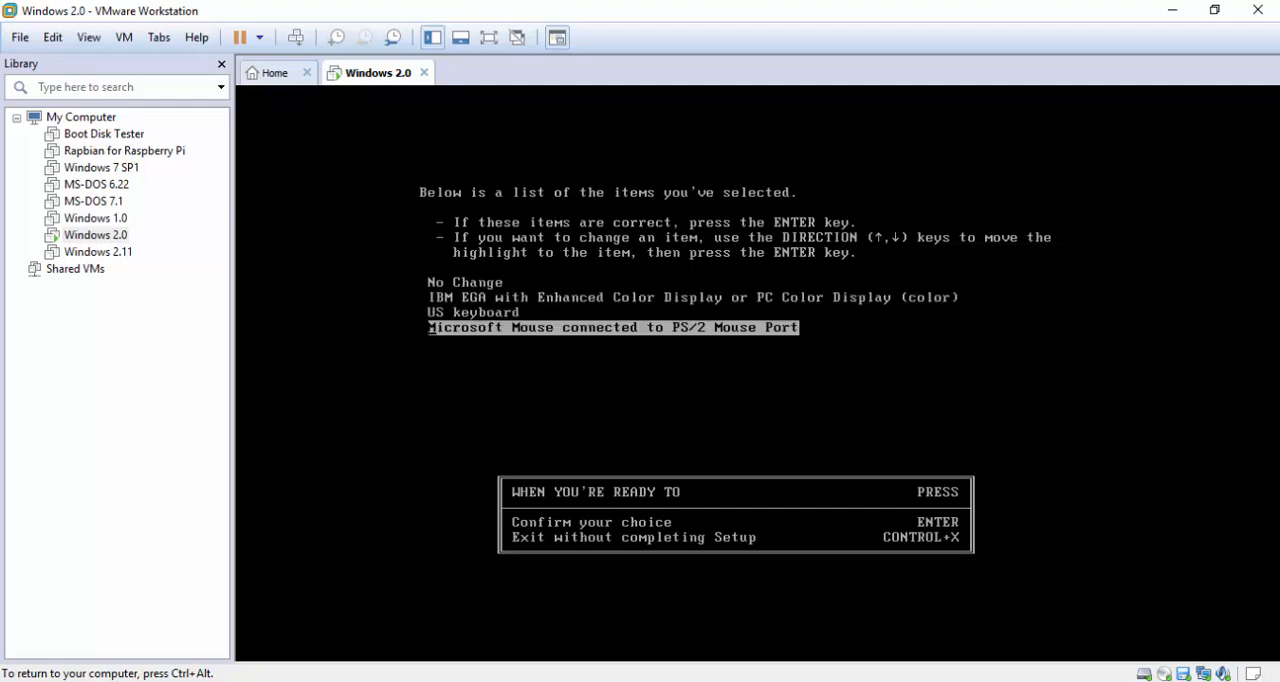
key(Up)
key(Up)
key(Up)
key(Down)
key(Down)
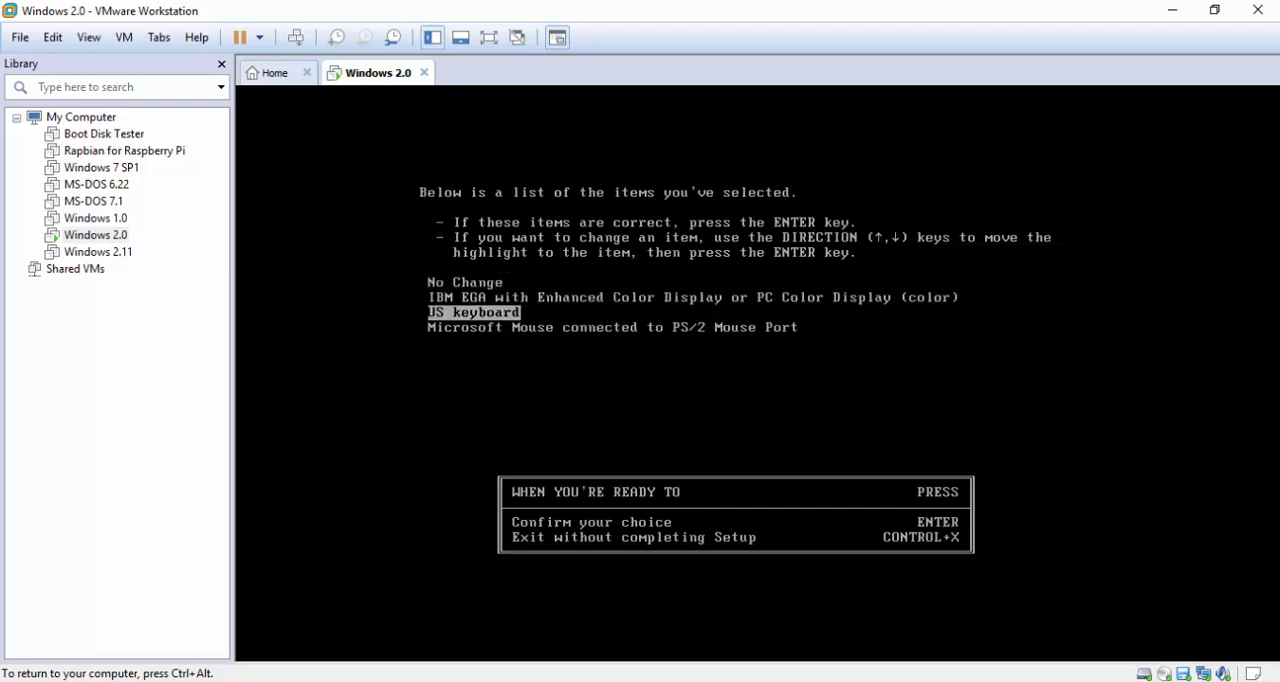
key(Up)
key(Up)
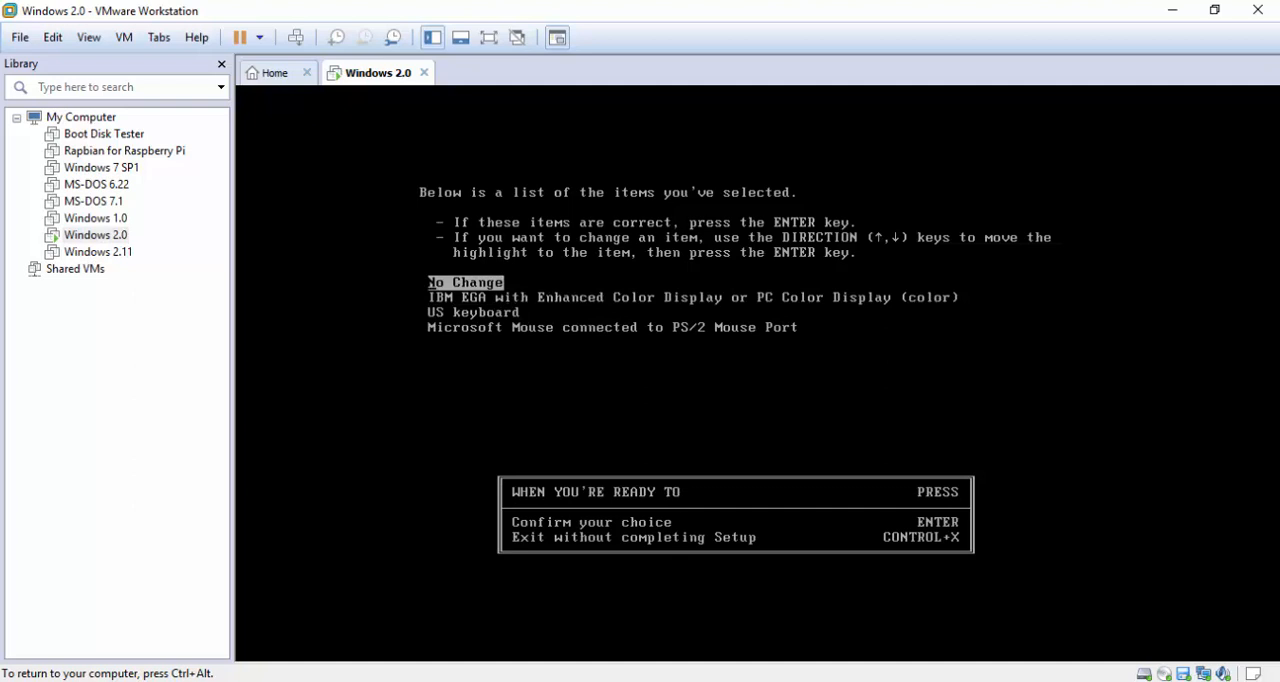
Change the display adapter in the list of selected items to IBM (or 100% compatible) VGA (Video Graphics Array)
key(Down)
key(Return)
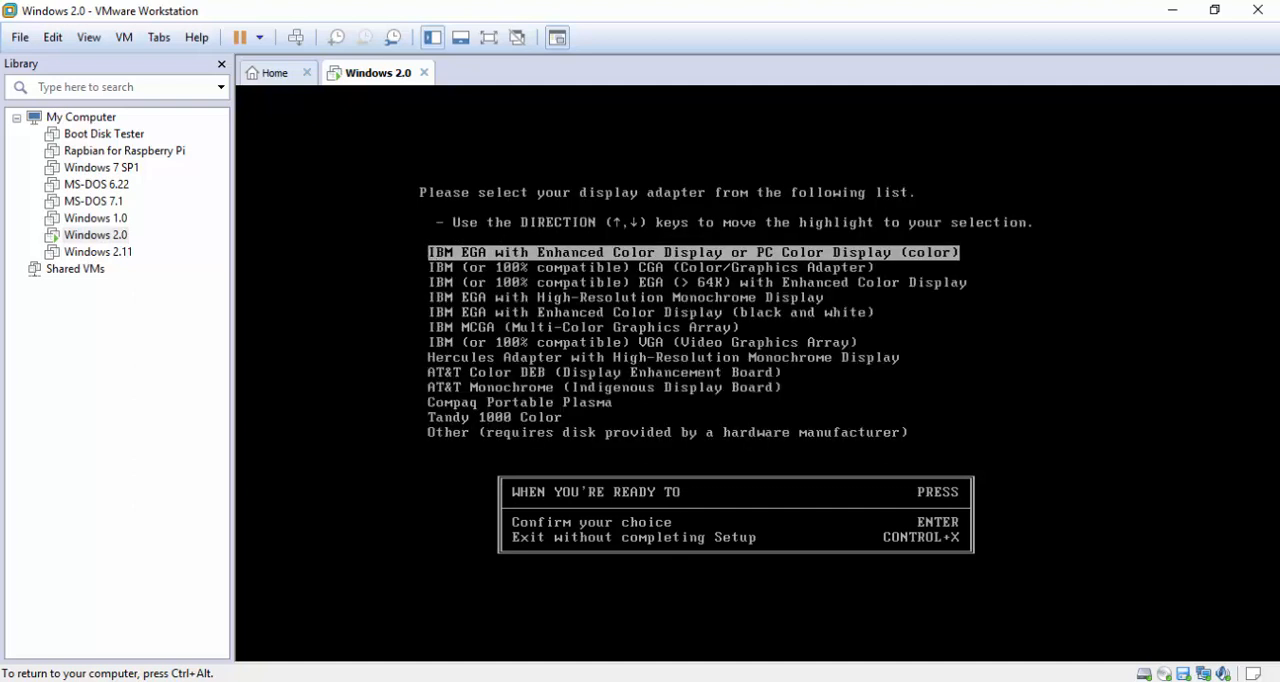
key(Down)
key(Down)
key(Down)
key(Down)
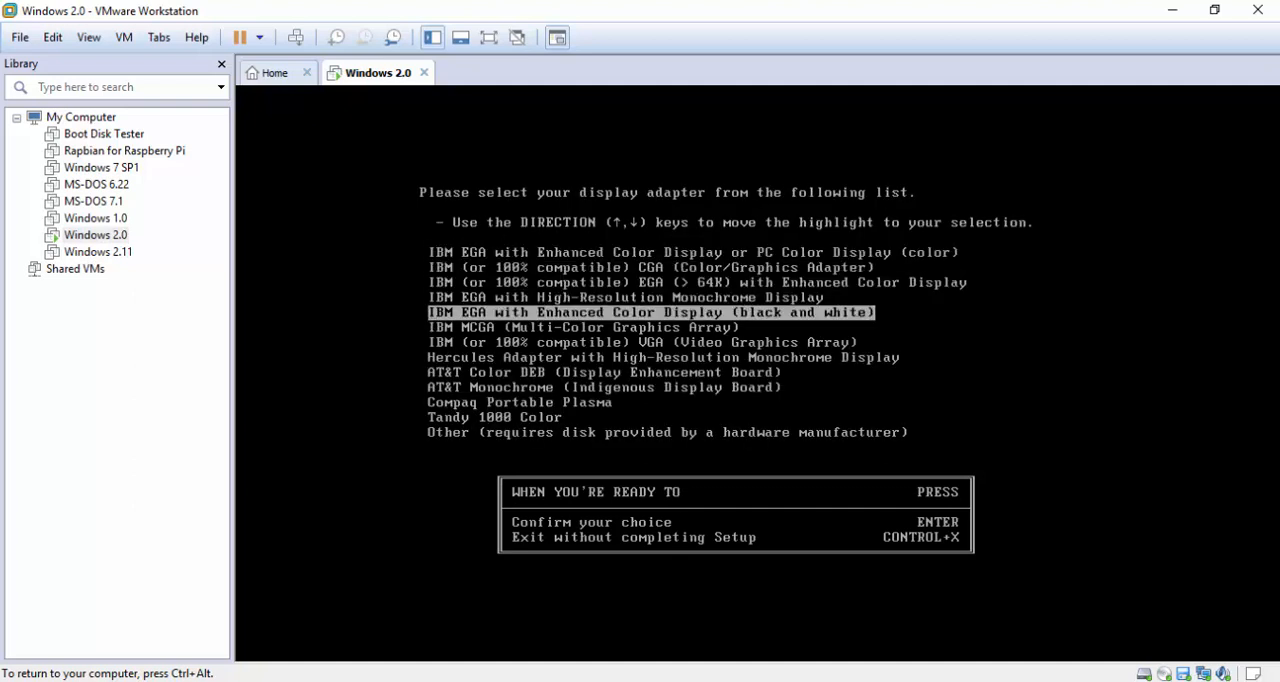
key(Down)
key(Down)
key(Return)
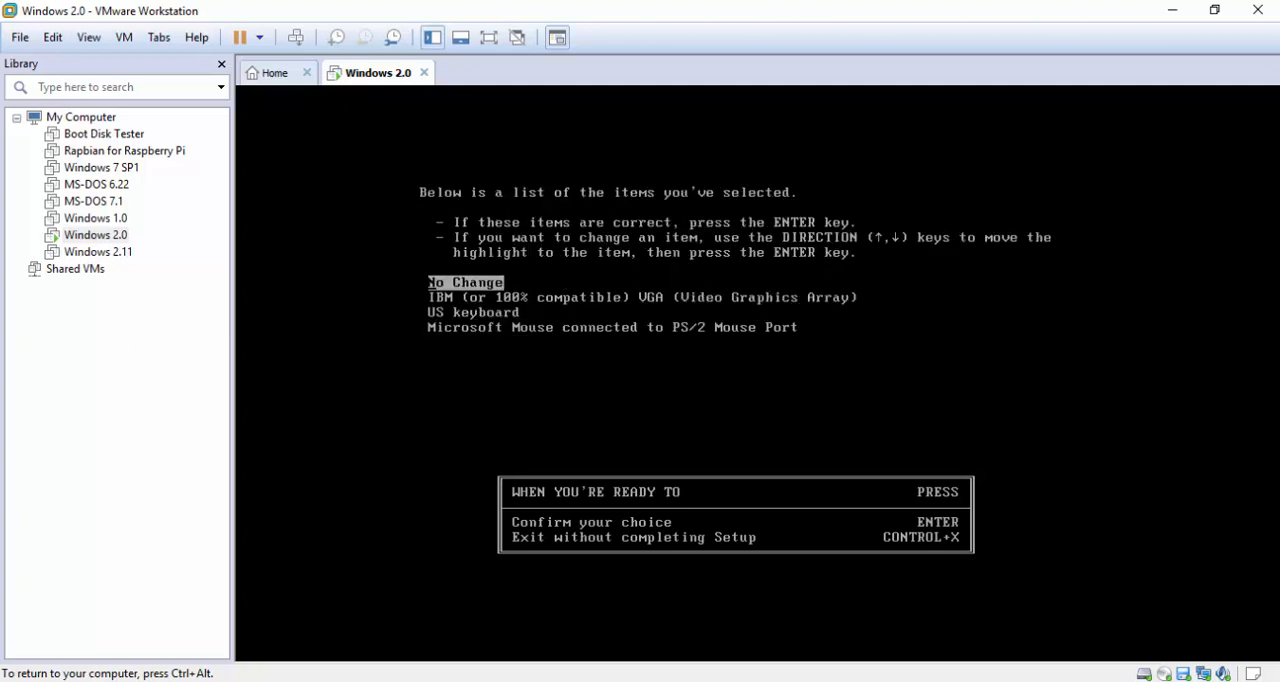
Switch the display adapter back to IBM EGA with Enhanced Color Display or PC Color Display (color) and accept the selected items
key(Down)
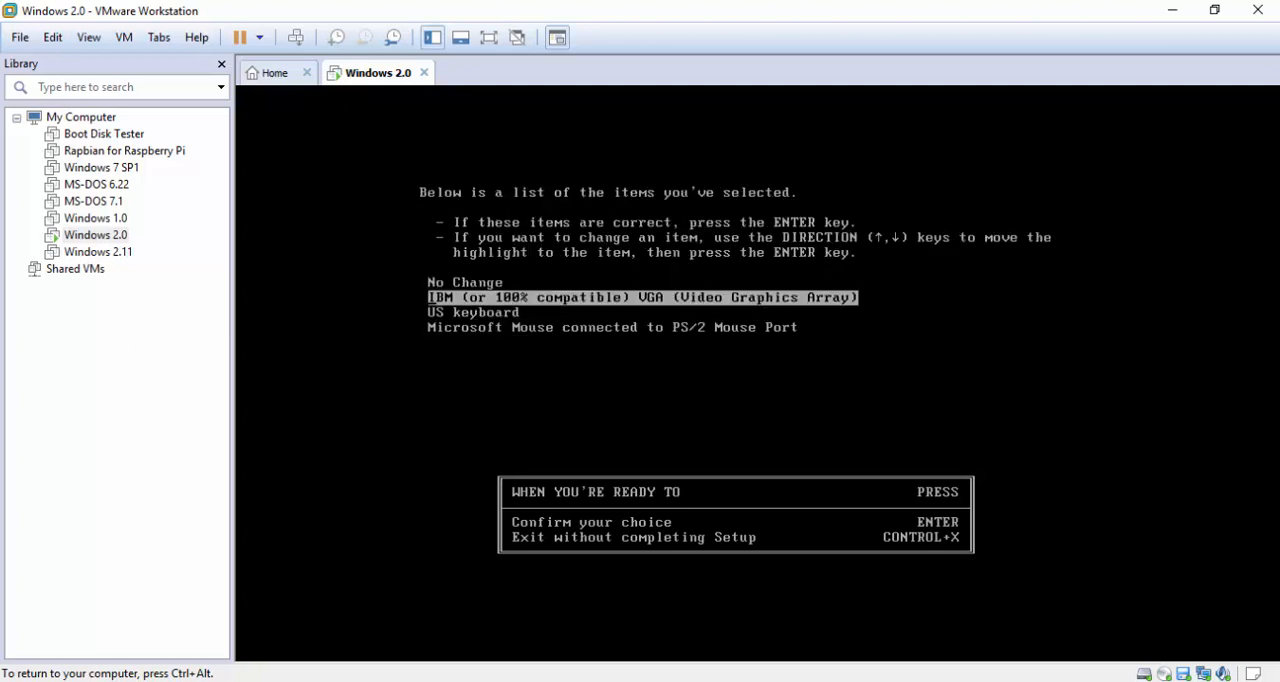
key(Return)
key(Down)
key(Down)
key(Down)
key(Down)
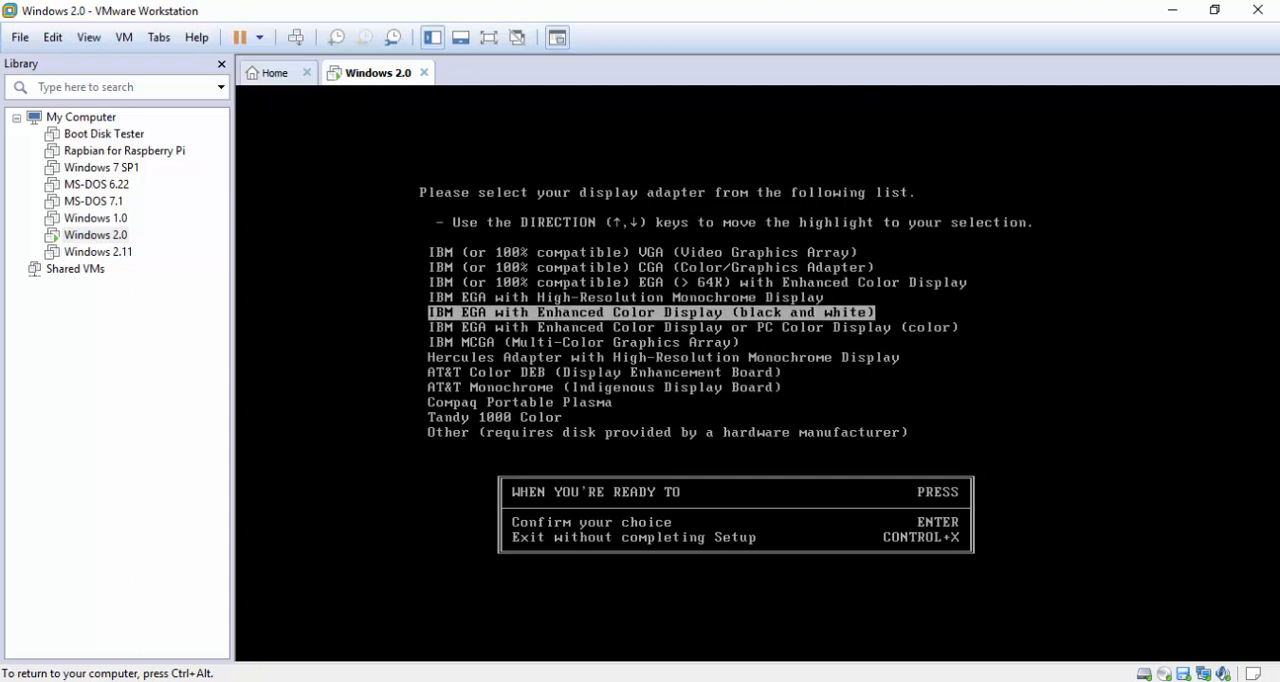
key(Down)
key(Return)
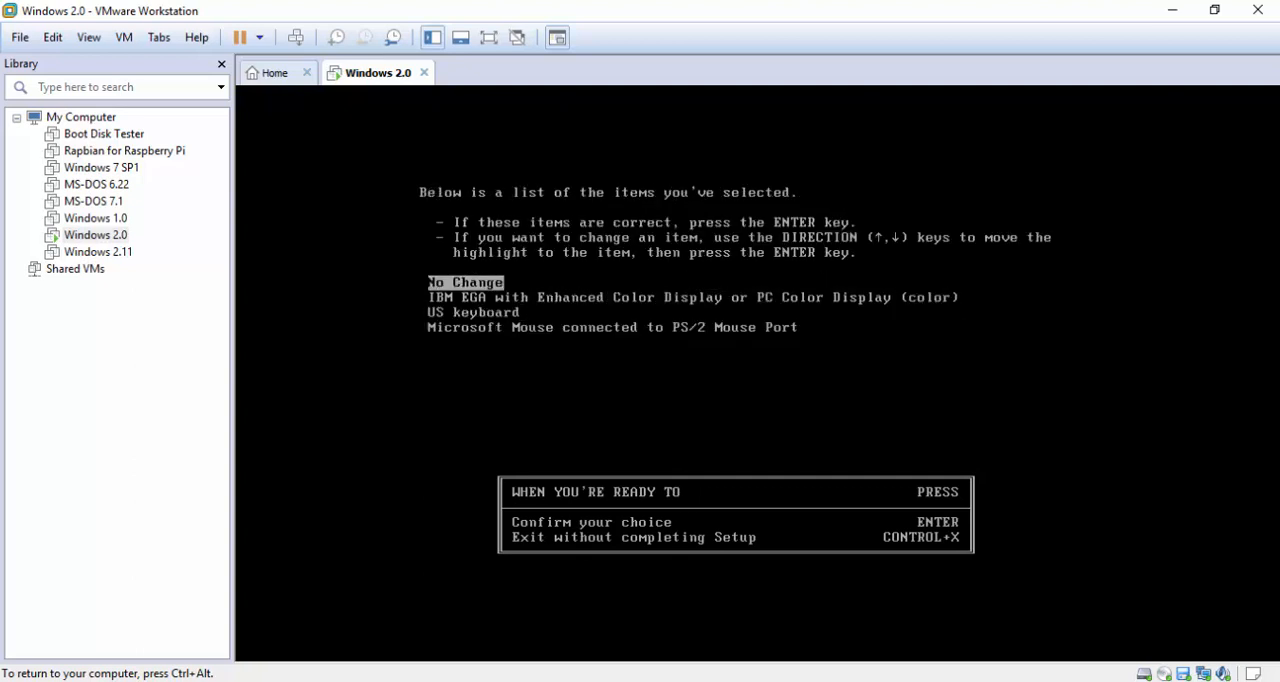
key(Return)
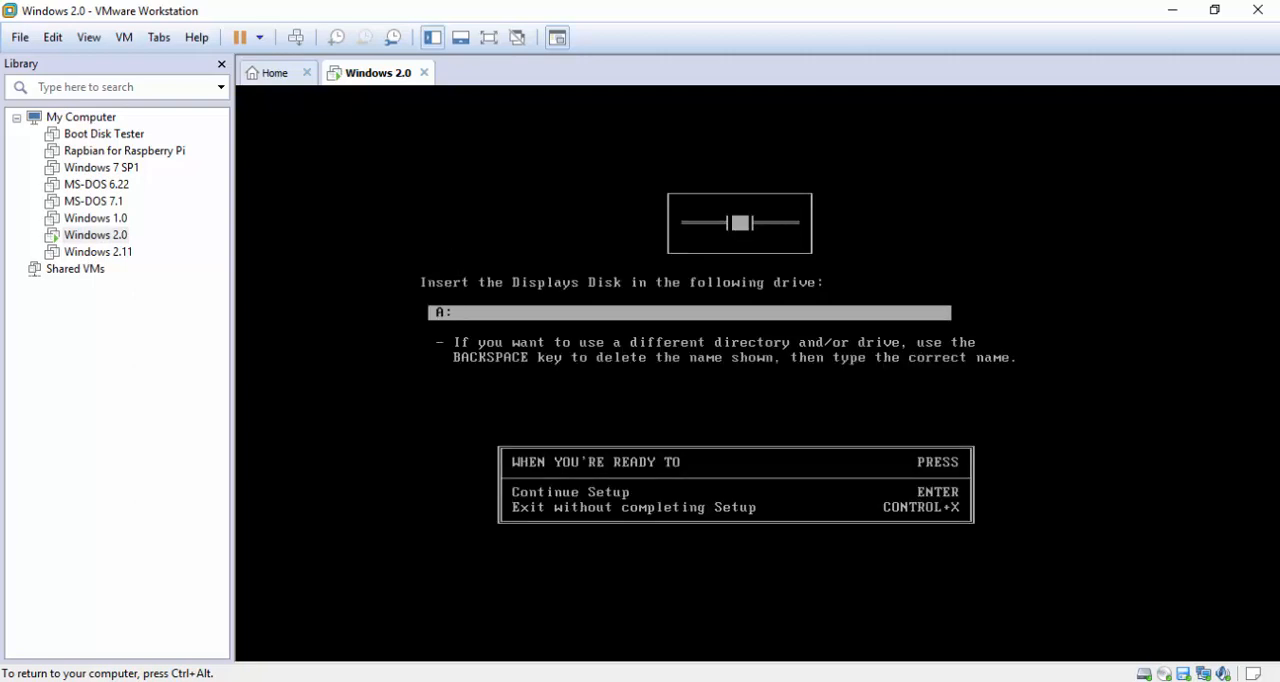
Load the D2_Displays floppy image into the virtual machine's floppy drive and continue Setup from drive A:
key(ctrl+alt)
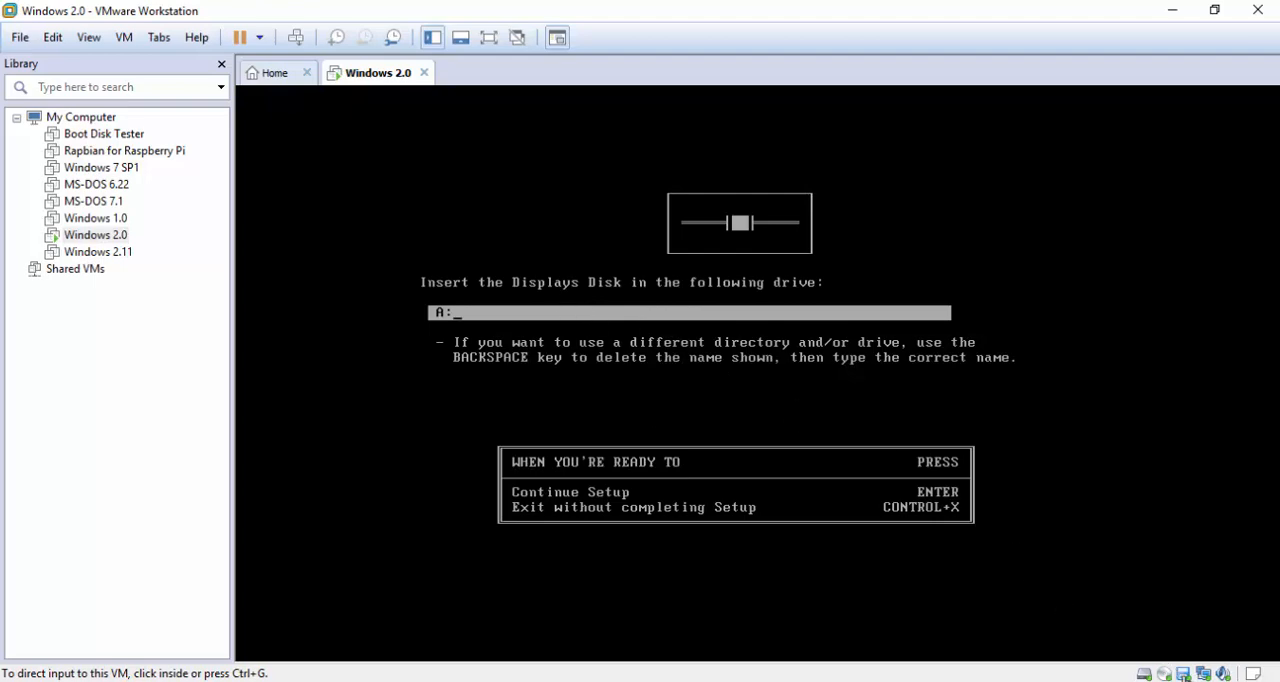
double_click(1183, 674)
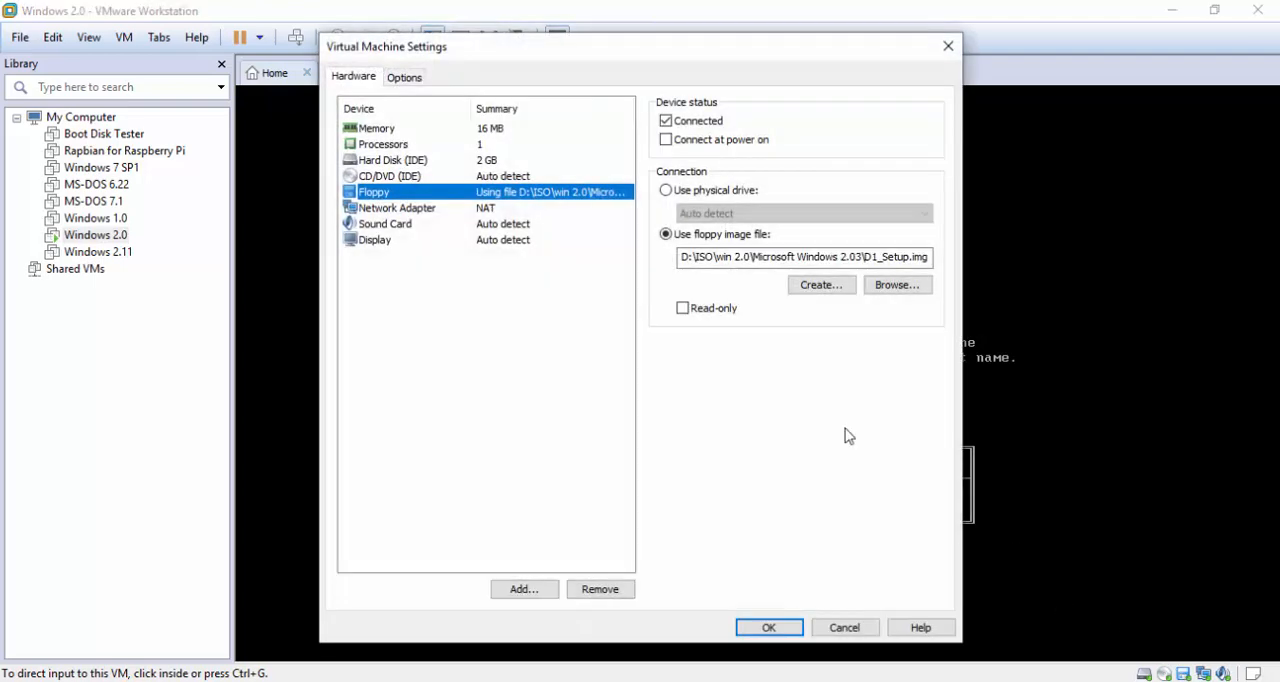
click(900, 289)
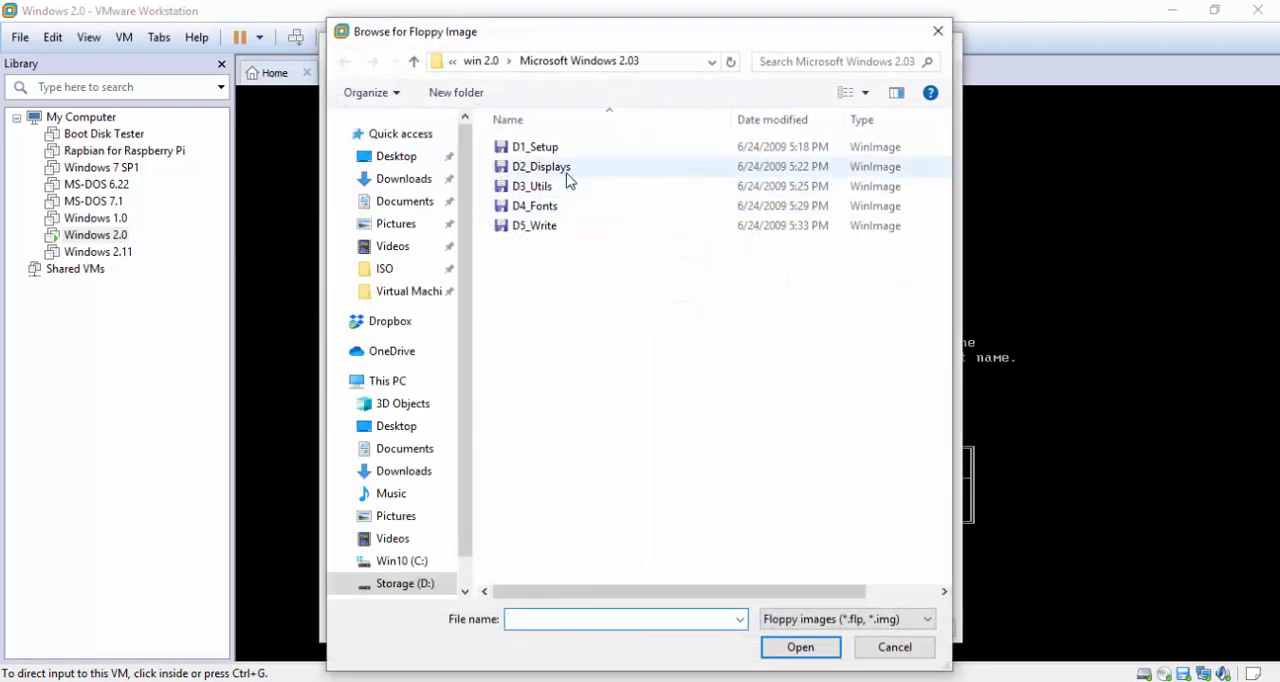
double_click(560, 168)
click(774, 628)
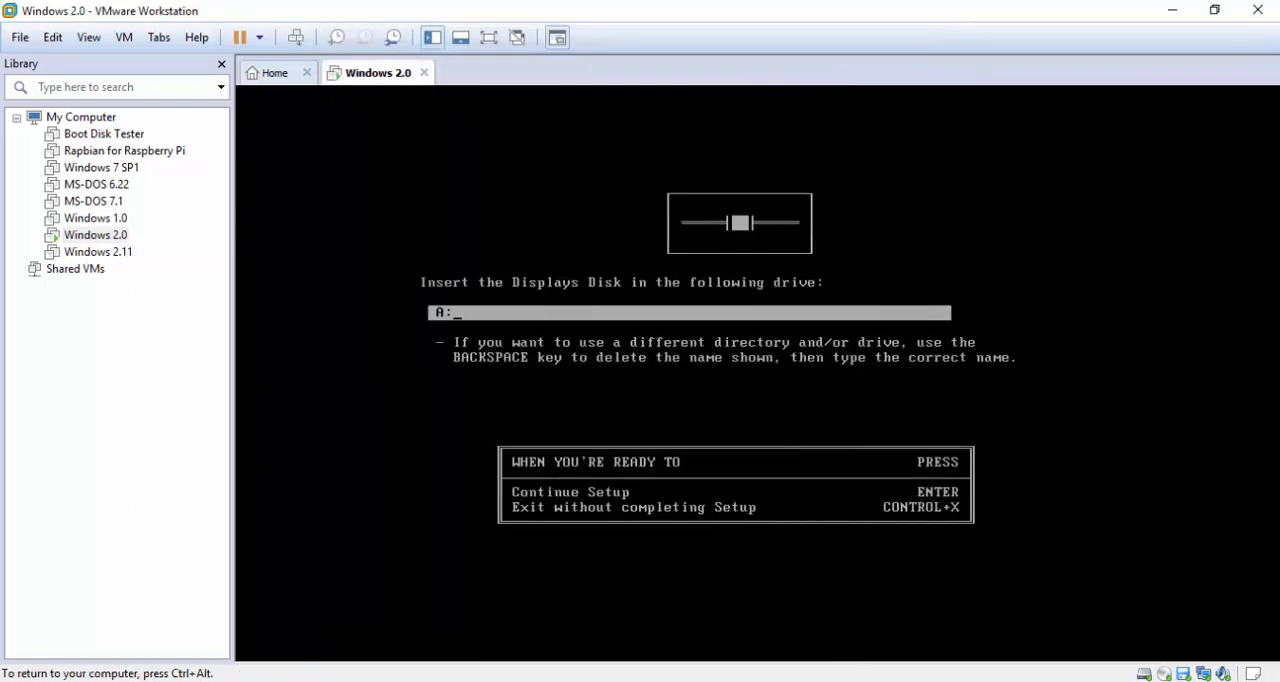
key(Return)
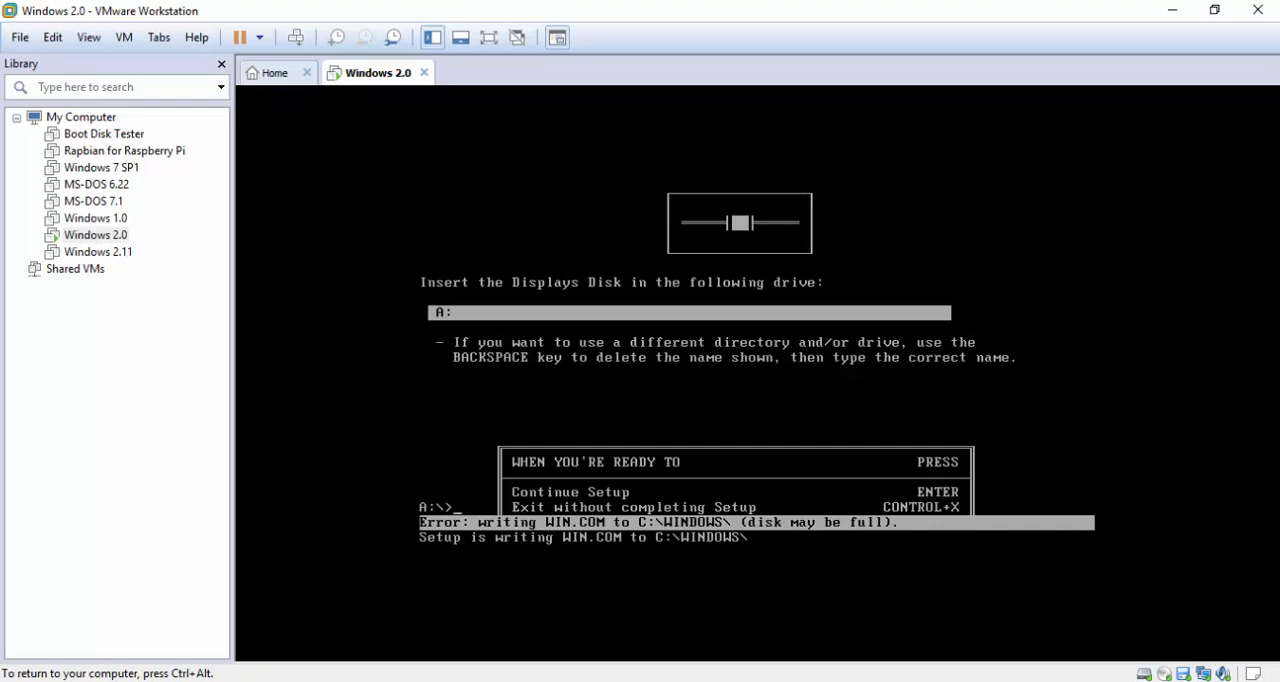
key(ctrl+x)
key(BackSpace)
text(se)
key(BackSpace)
key(BackSpace)
Load the D1_Setup floppy image from the Microsoft Windows 2.03 folder into the virtual machine's floppy drive
key(ctrl+alt)
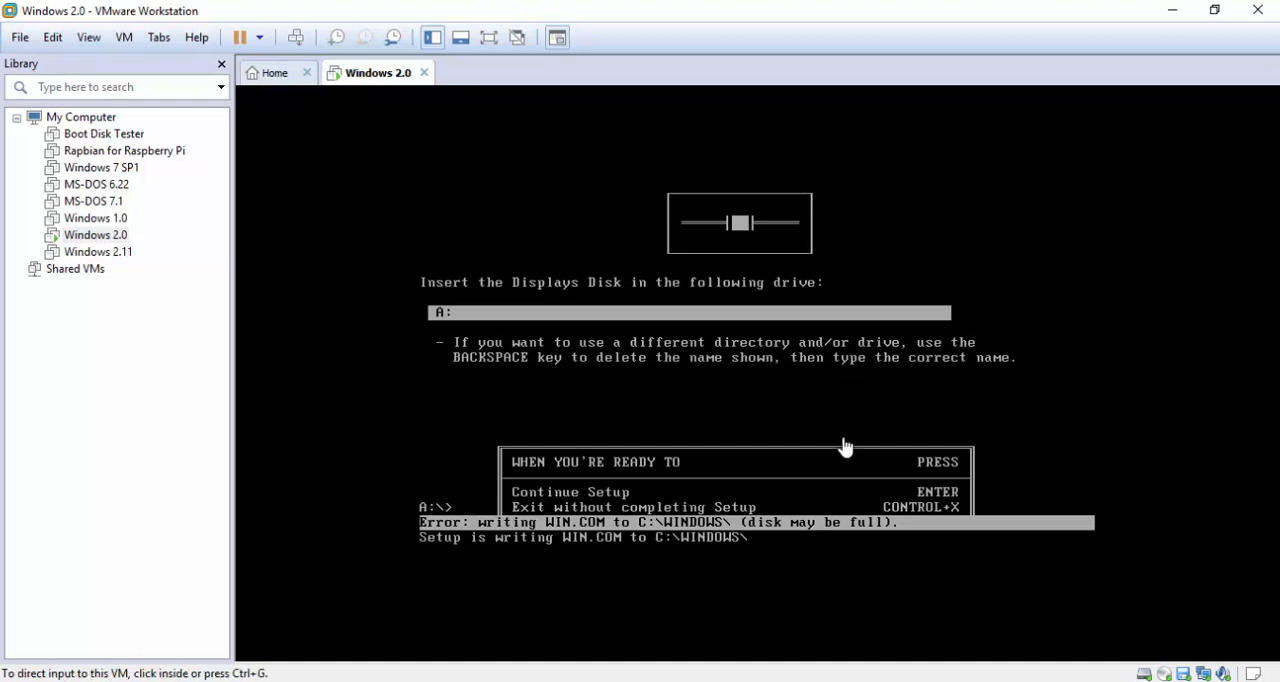
double_click(1186, 674)
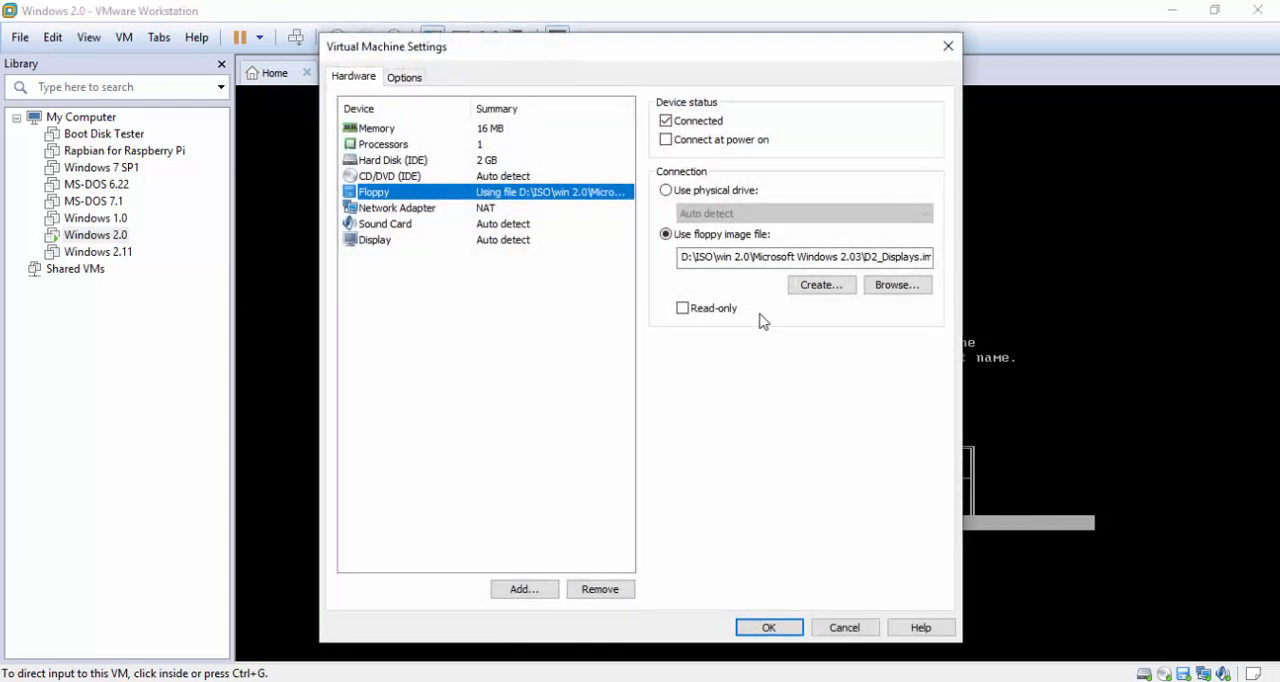
click(896, 287)
double_click(549, 148)
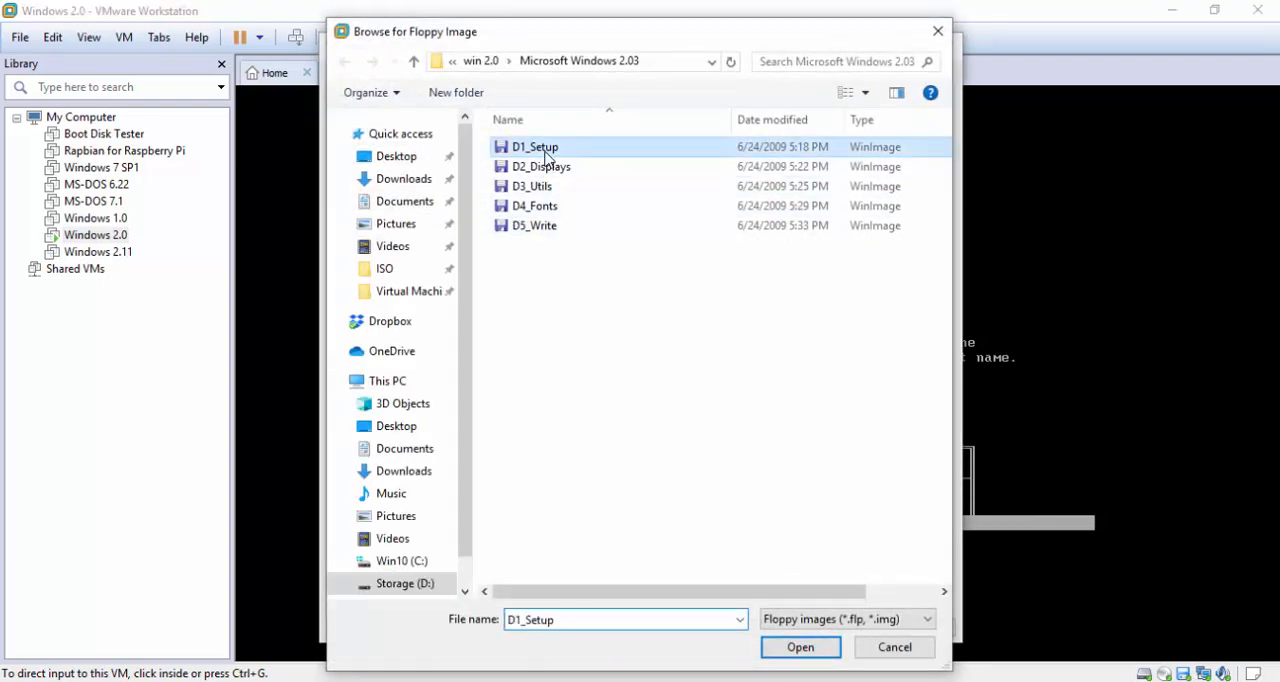
click(769, 628)
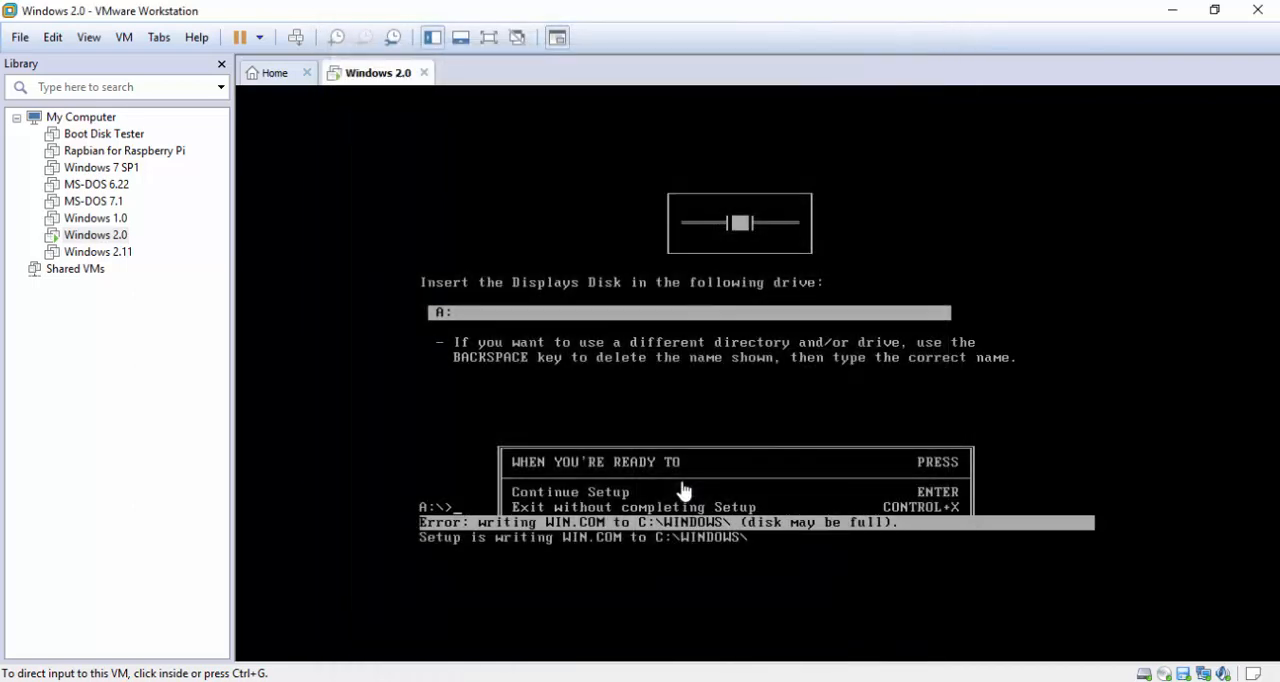
Run the setup command again at the virtual machine's A:\ prompt
click(683, 490)
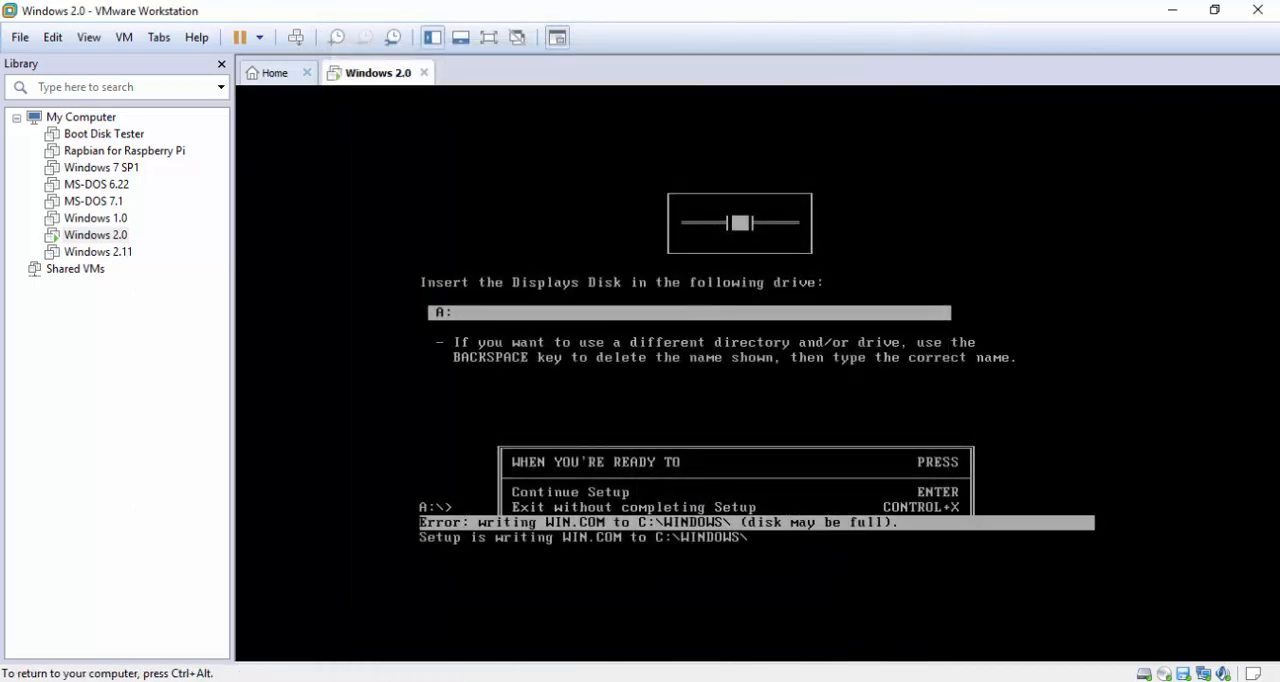
key(Return)
text(setup)
key(Return)
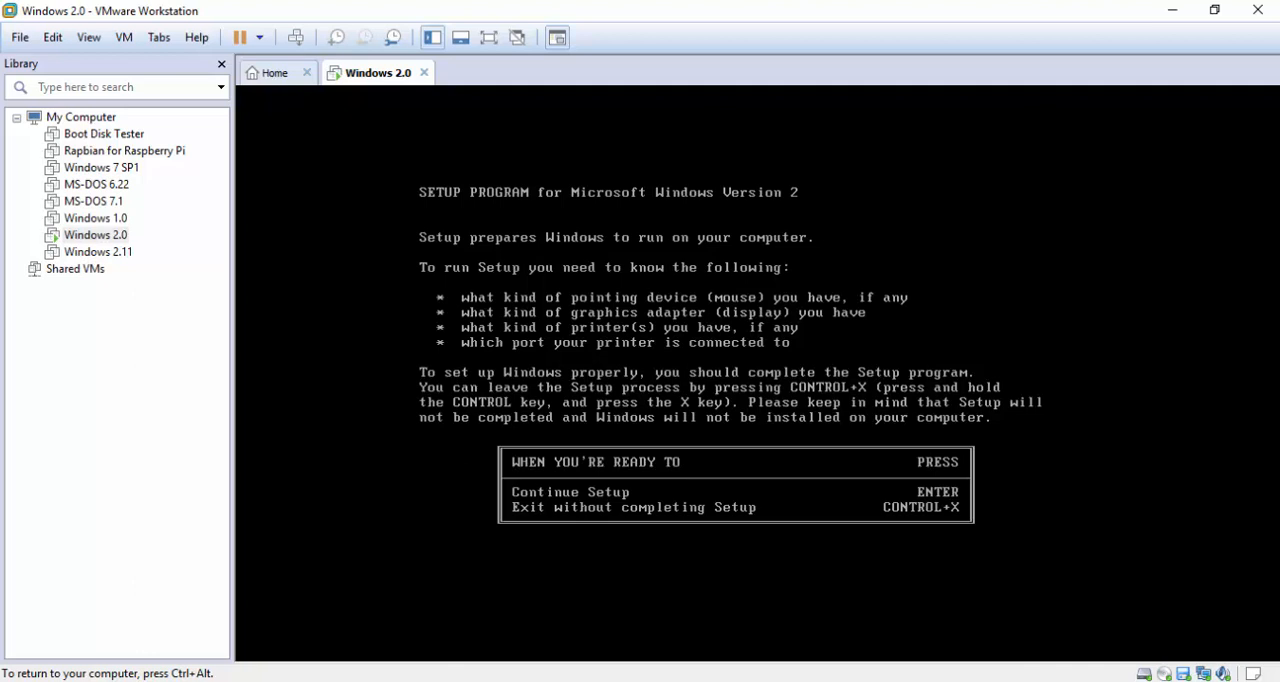
Continue past the Setup introduction, accepting the directory C:\WINDOWS and the computer type IBM Personal System/2 Model 25 or 30
key(Return)
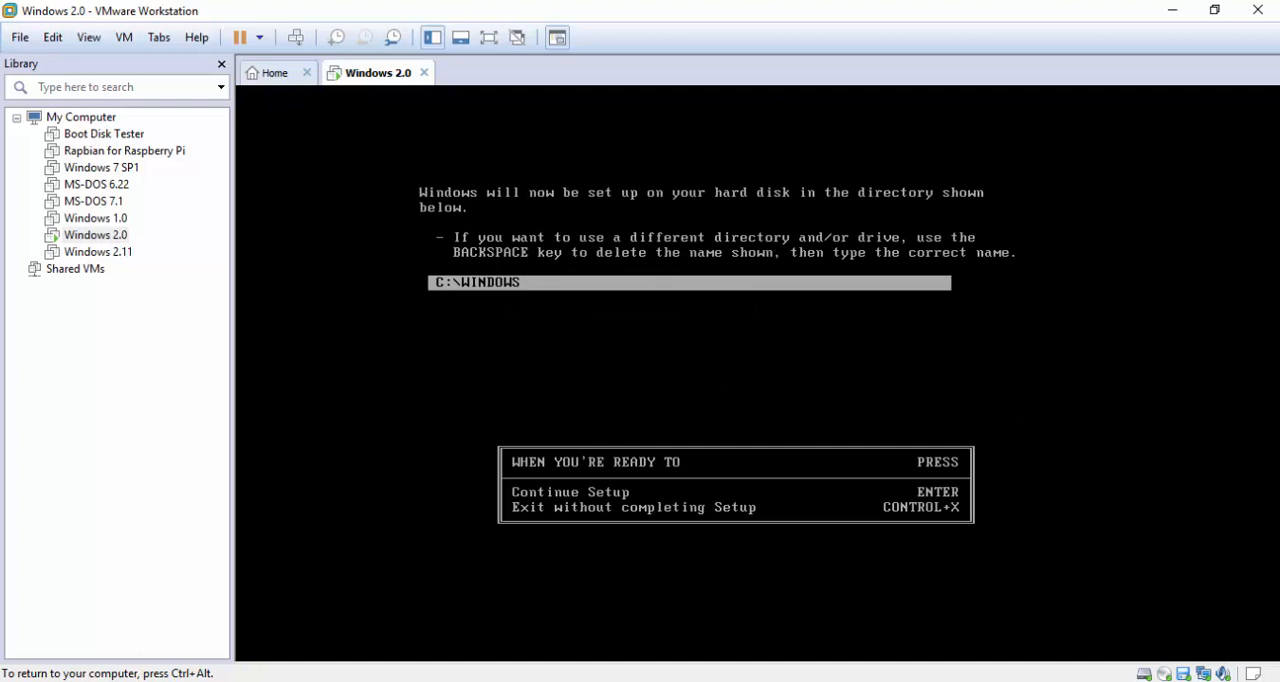
key(Return)
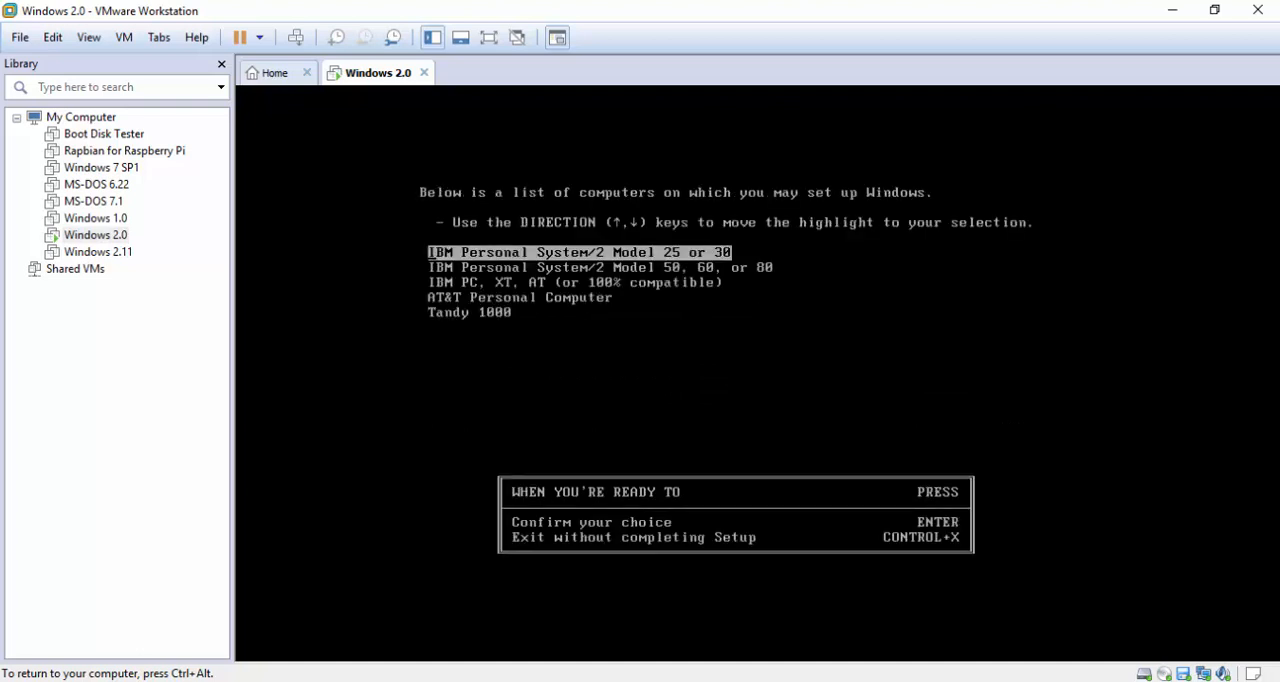
key(Return)
Select IBM EGA with Enhanced Color Display or PC Color Display (color) as the display adapter for the new Setup run
key(Down)
key(Down)
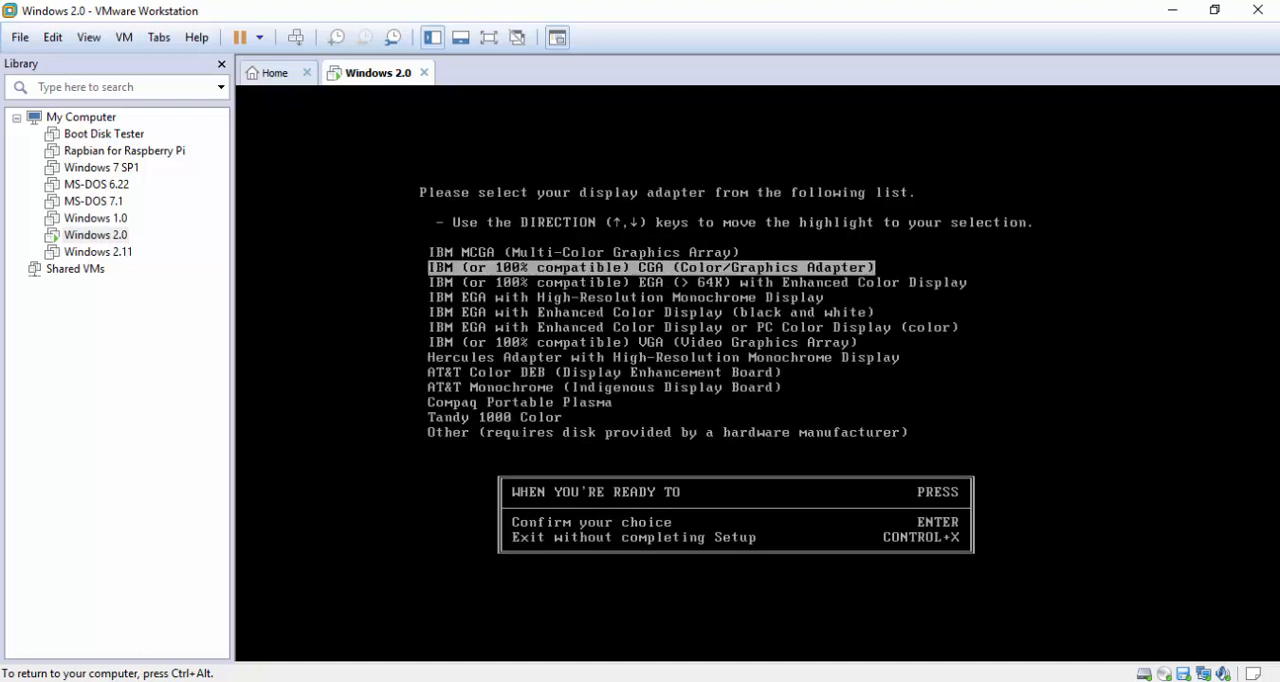
key(Down)
key(Down)
key(Down)
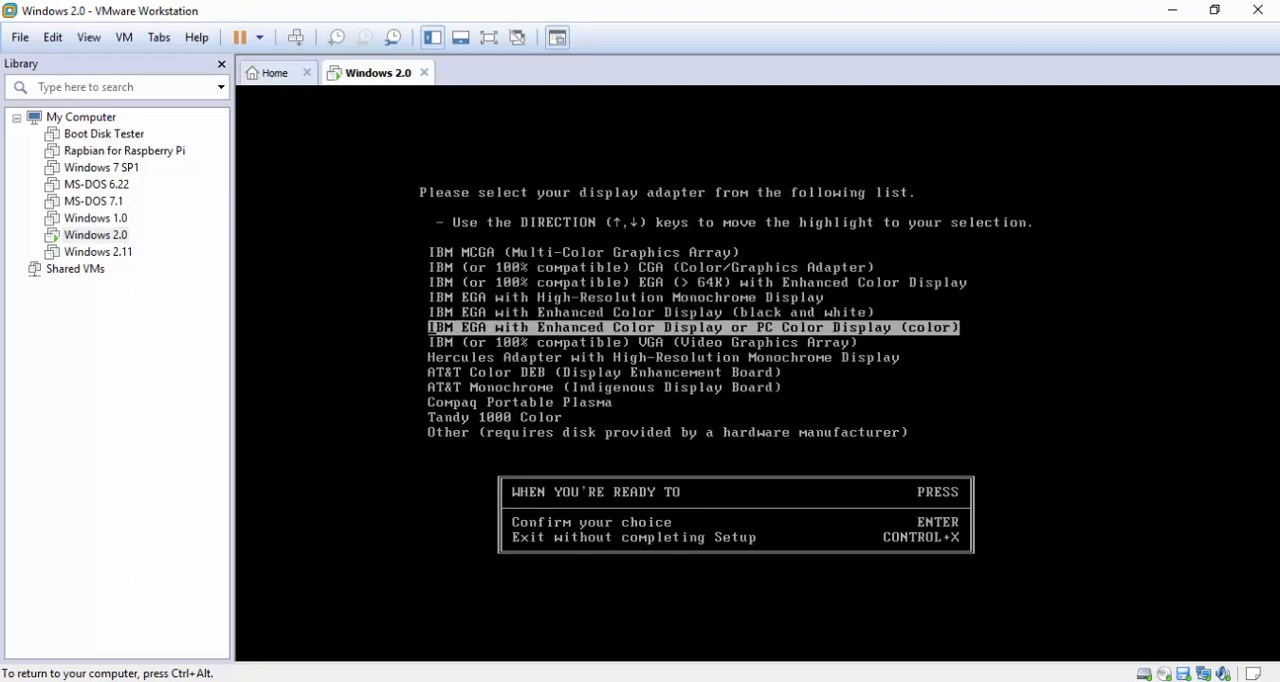
key(Return)
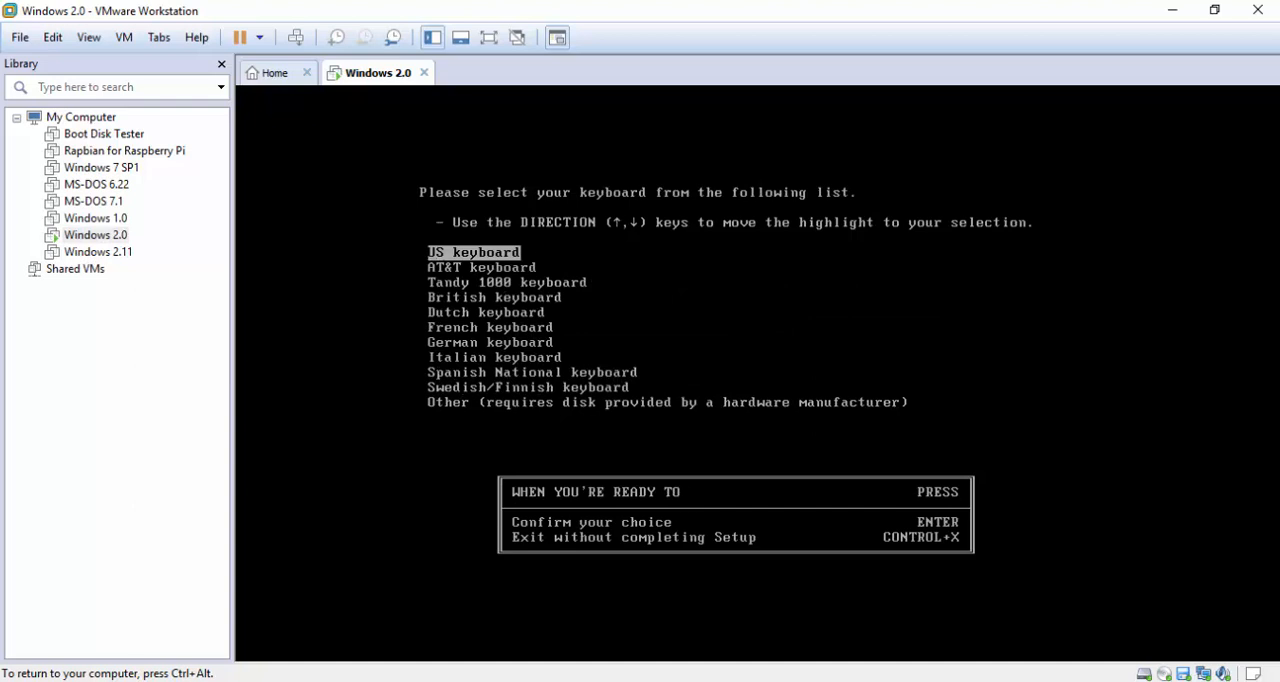
Choose the US keyboard and the Microsoft Mouse connected to PS/2 Mouse Port, and accept the list of selected items
key(Return)
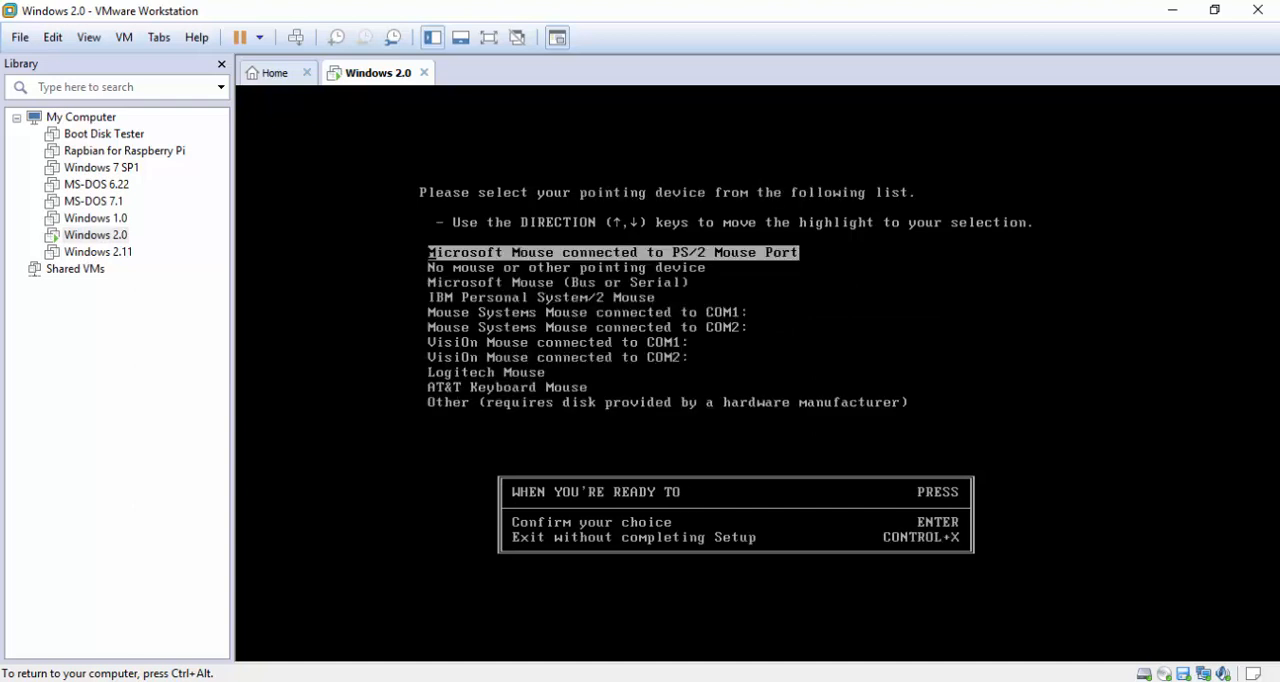
key(Return)
key(Return)
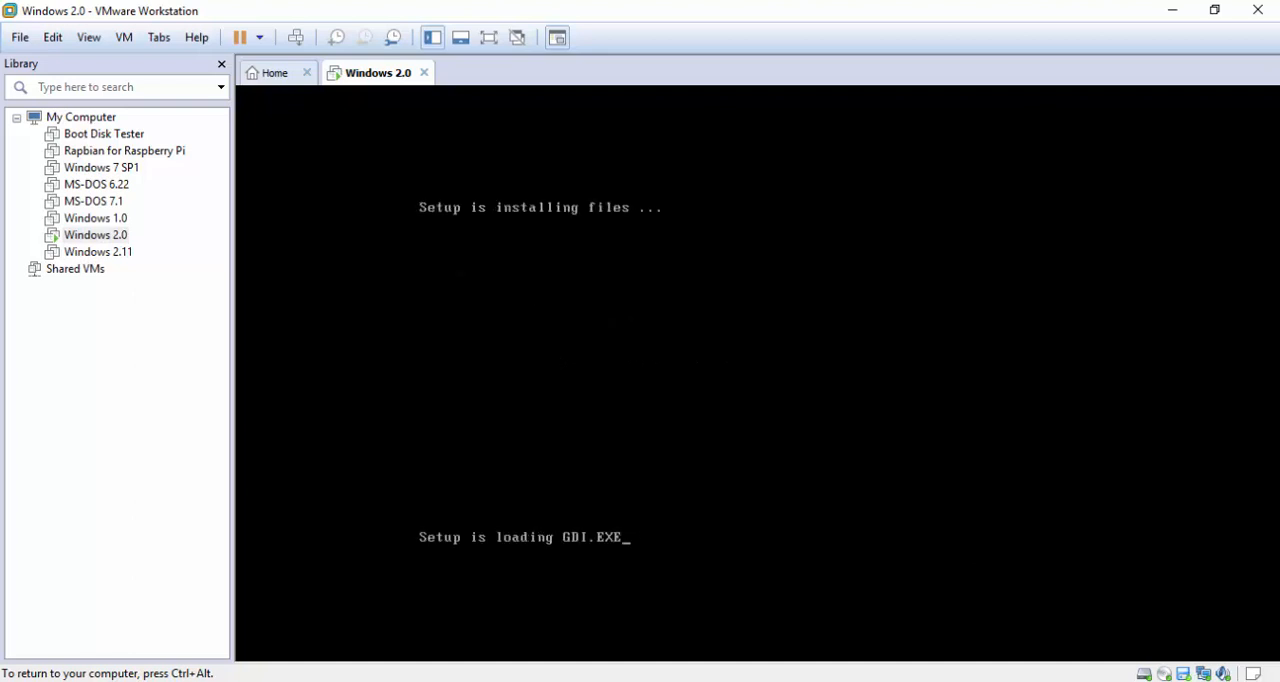
Replace the Setup floppy with the D2_Displays image when the Displays Disk is requested, and continue Setup
key(ctrl+alt)
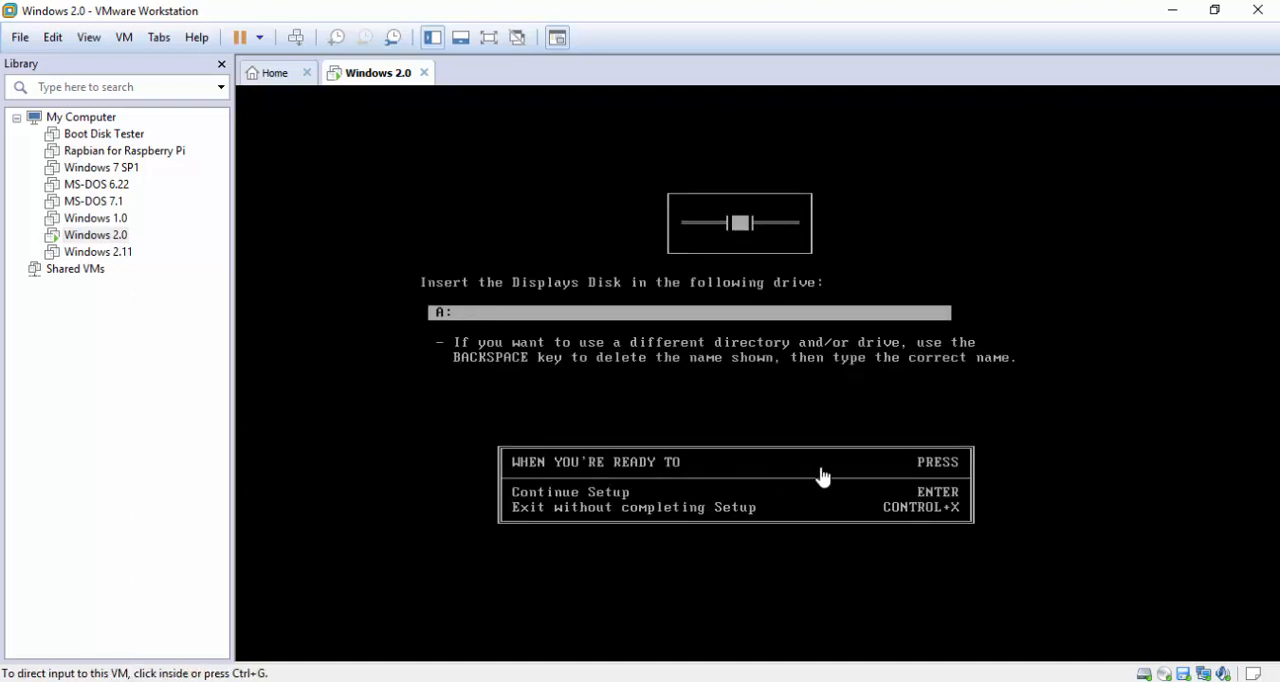
double_click(1184, 674)
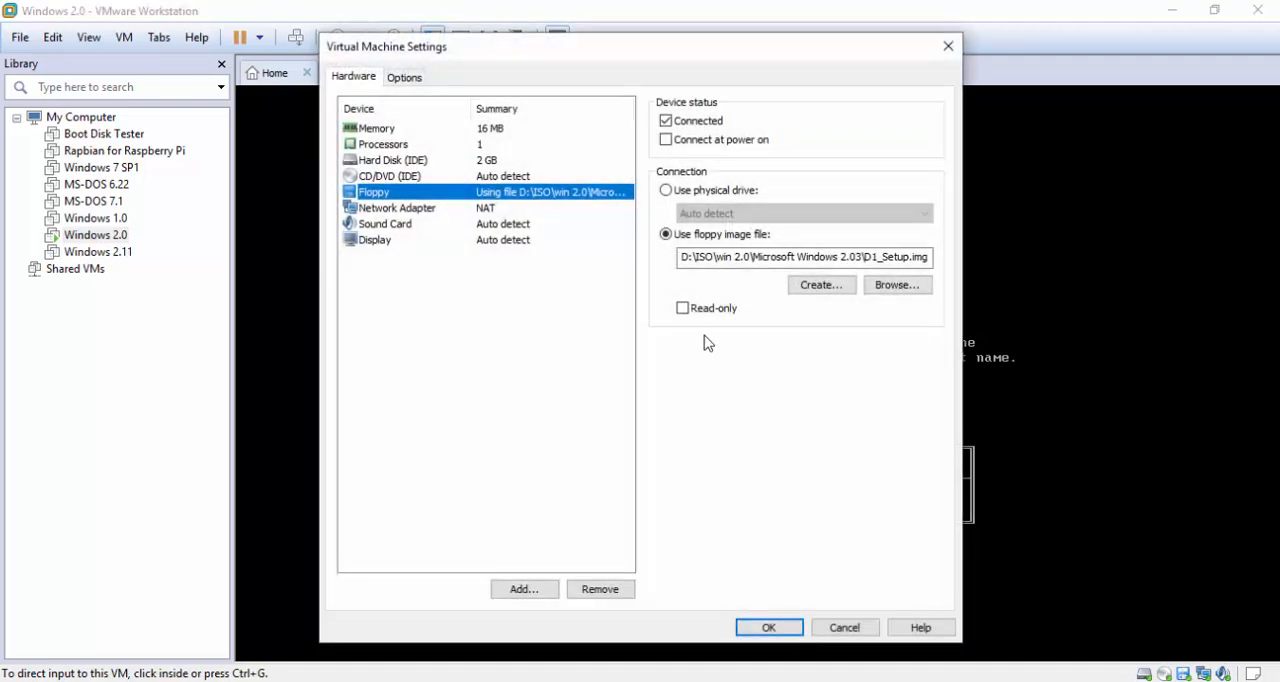
click(881, 288)
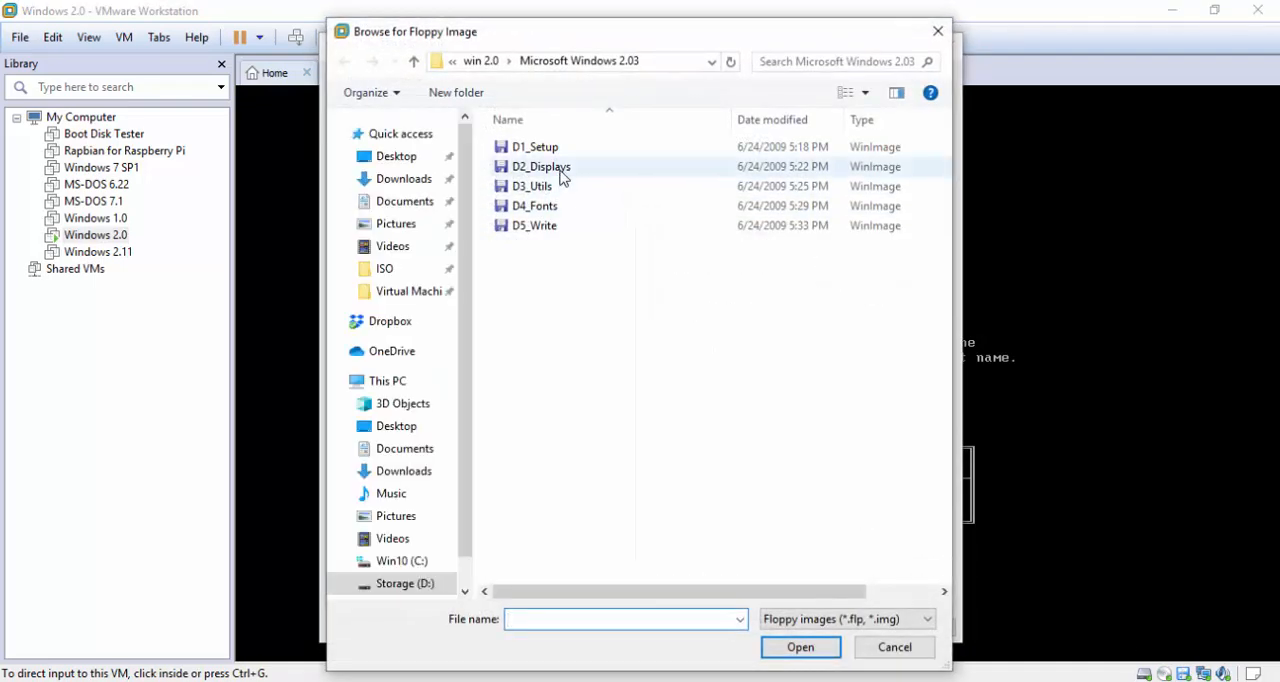
double_click(560, 174)
click(781, 634)
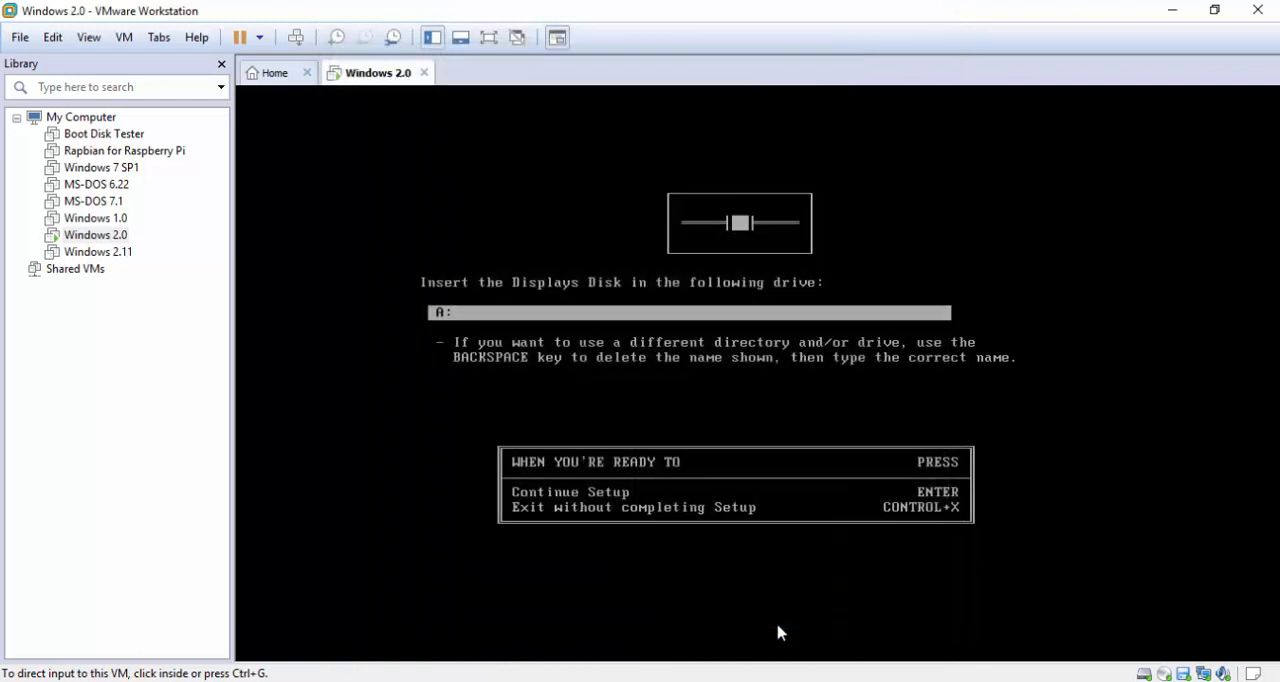
click(703, 380)
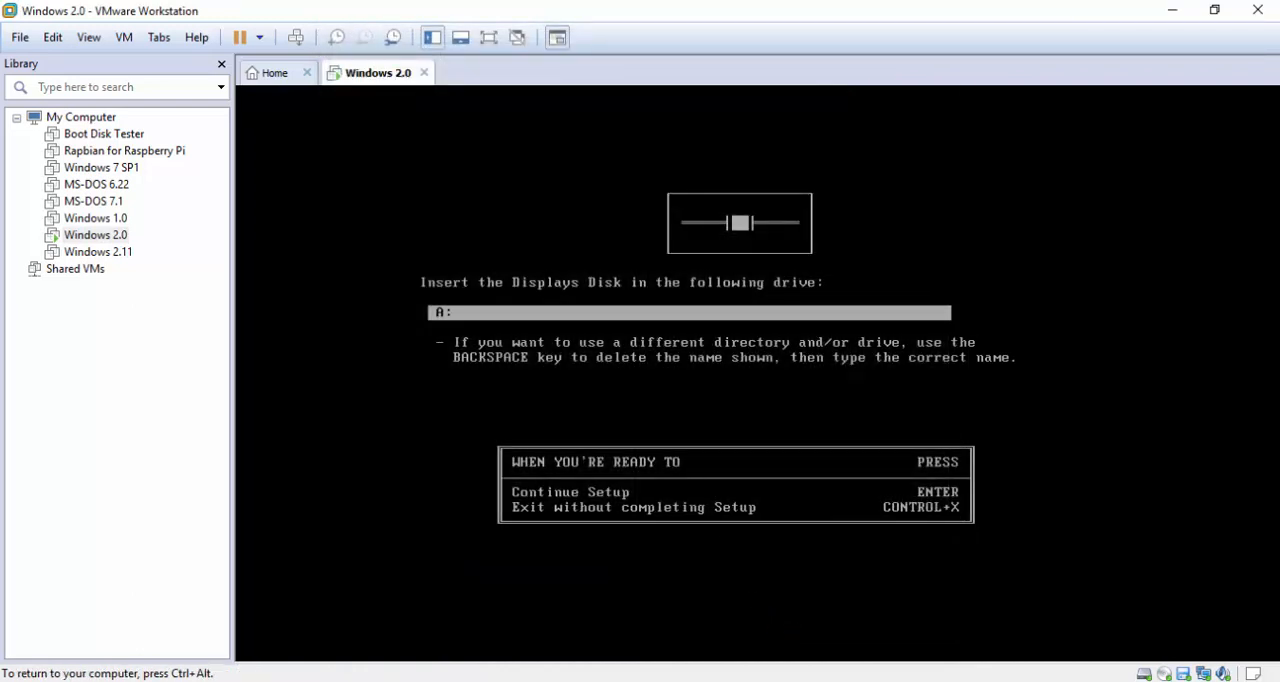
key(Return)
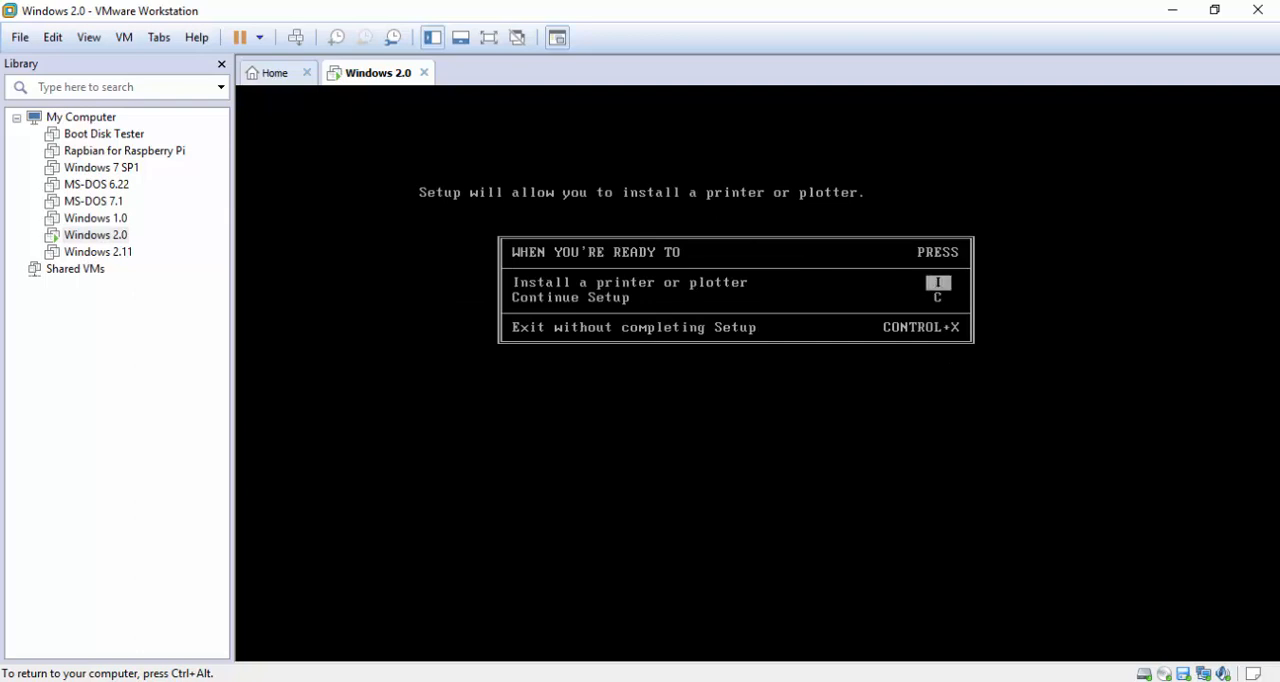
Continue Setup without installing a printer or plotter and choose United States for the country settings
key(c)
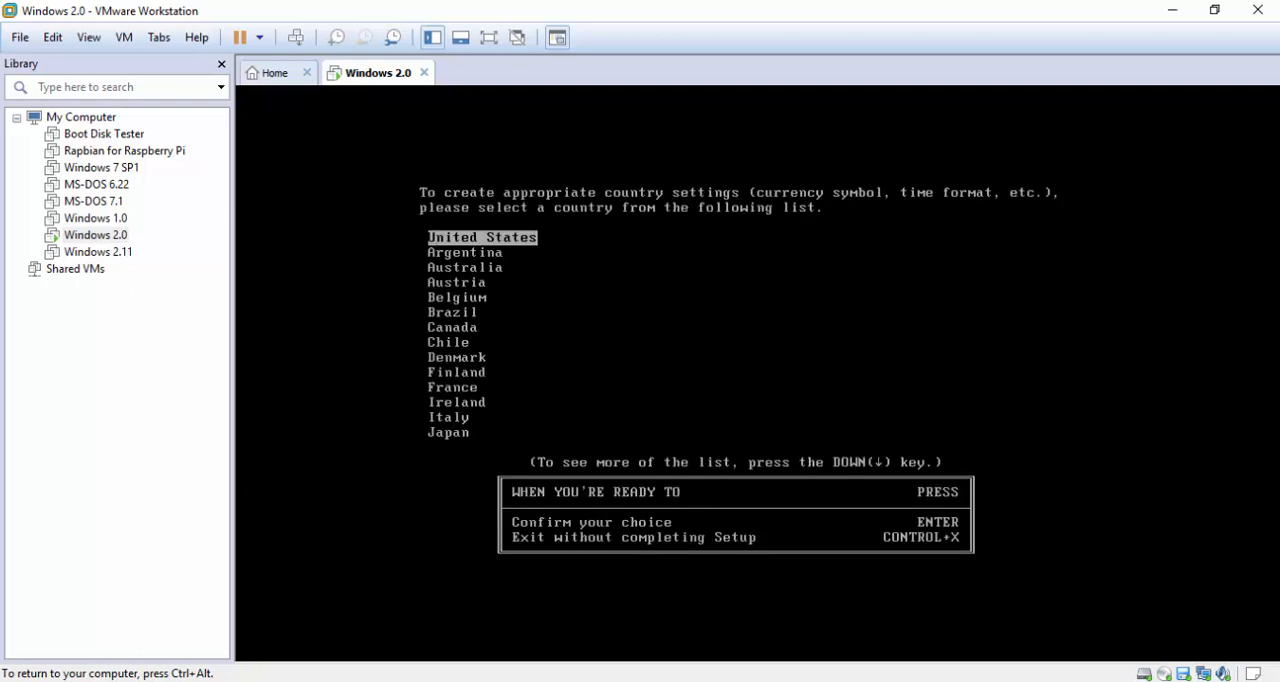
key(Return)
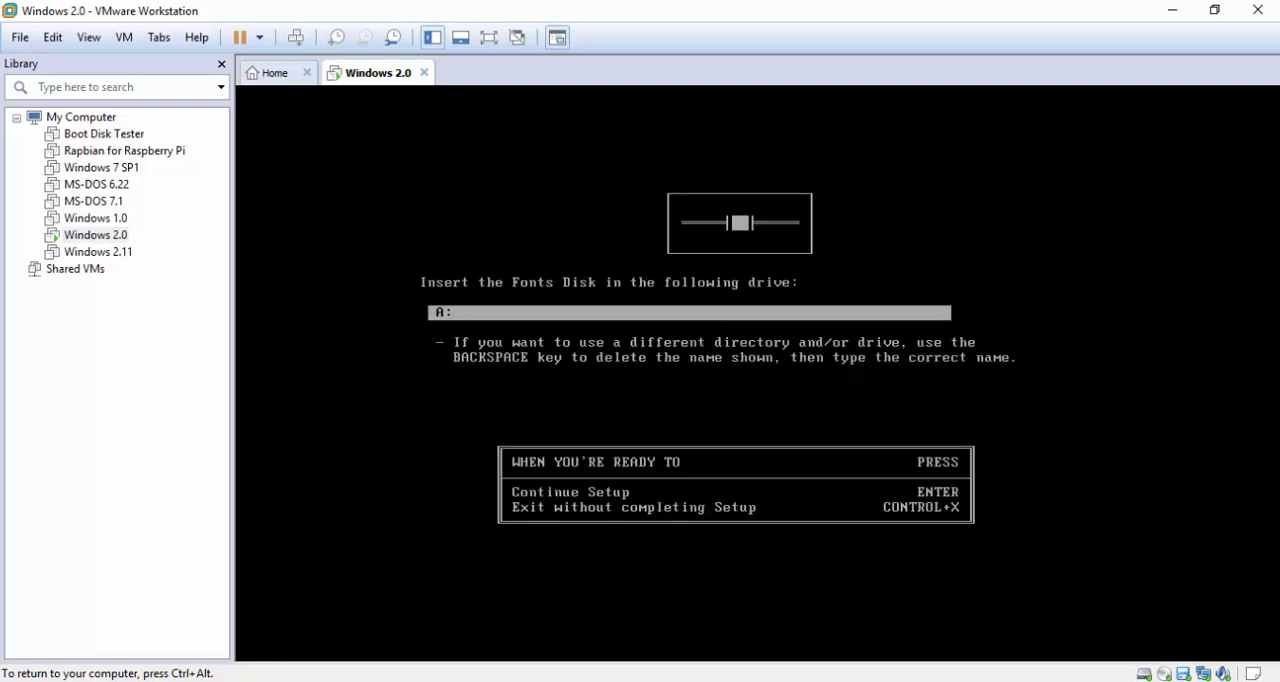
Replace the floppy with the D4_Fonts image for the requested Fonts Disk and continue Setup
key(ctrl+alt)
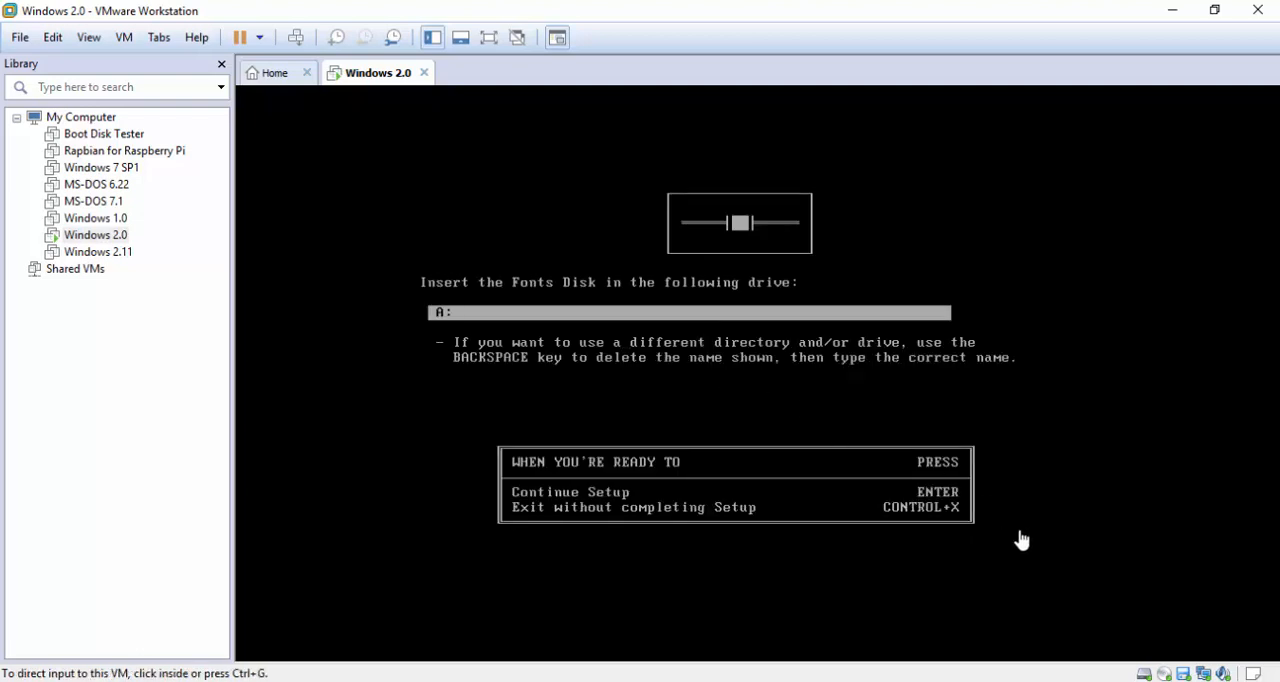
double_click(1183, 674)
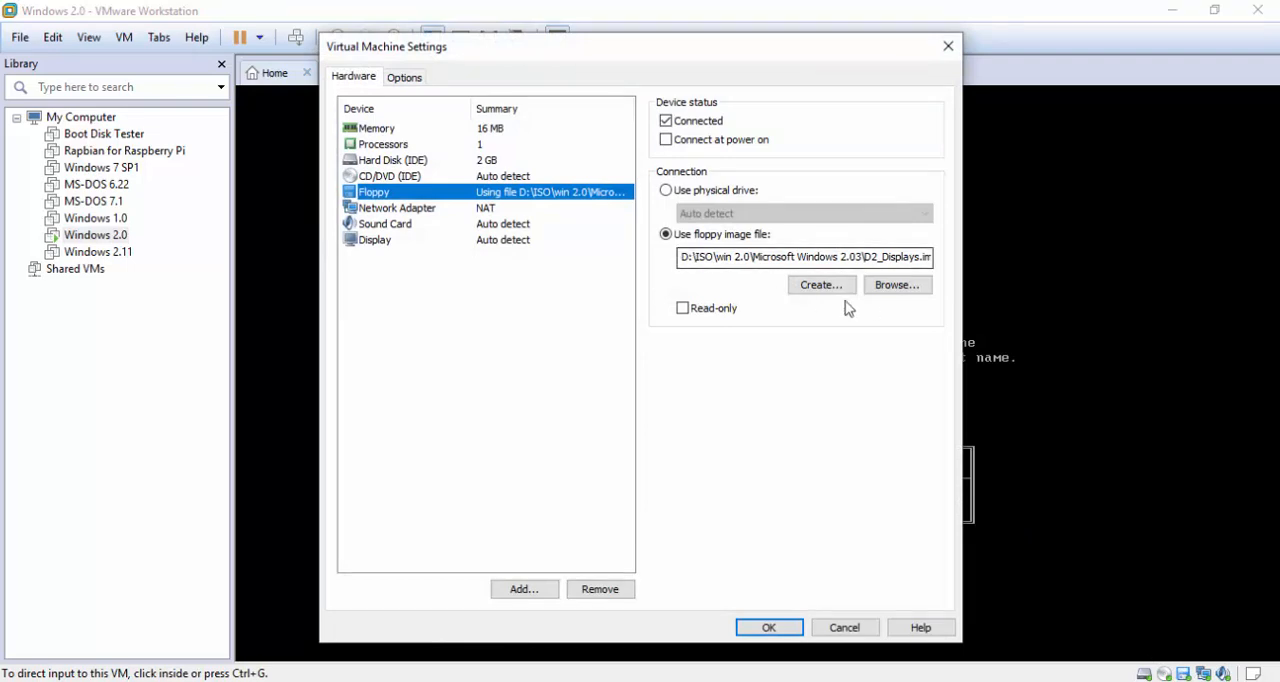
click(879, 291)
double_click(548, 207)
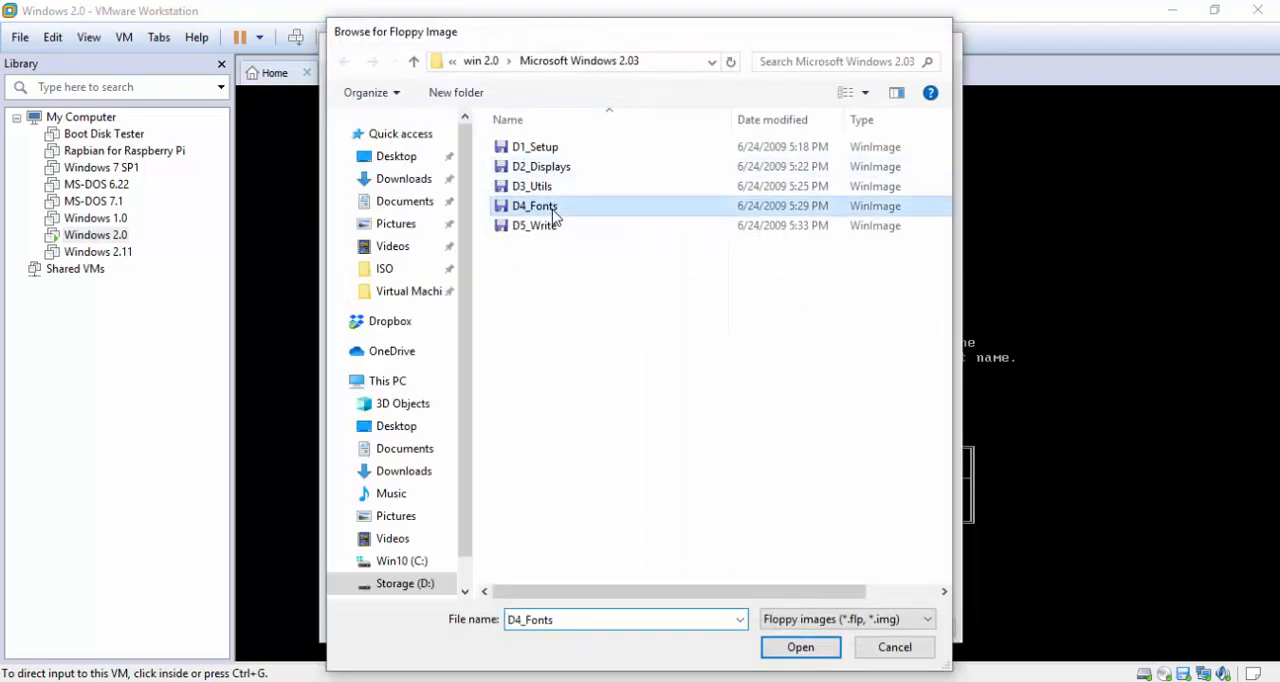
click(766, 628)
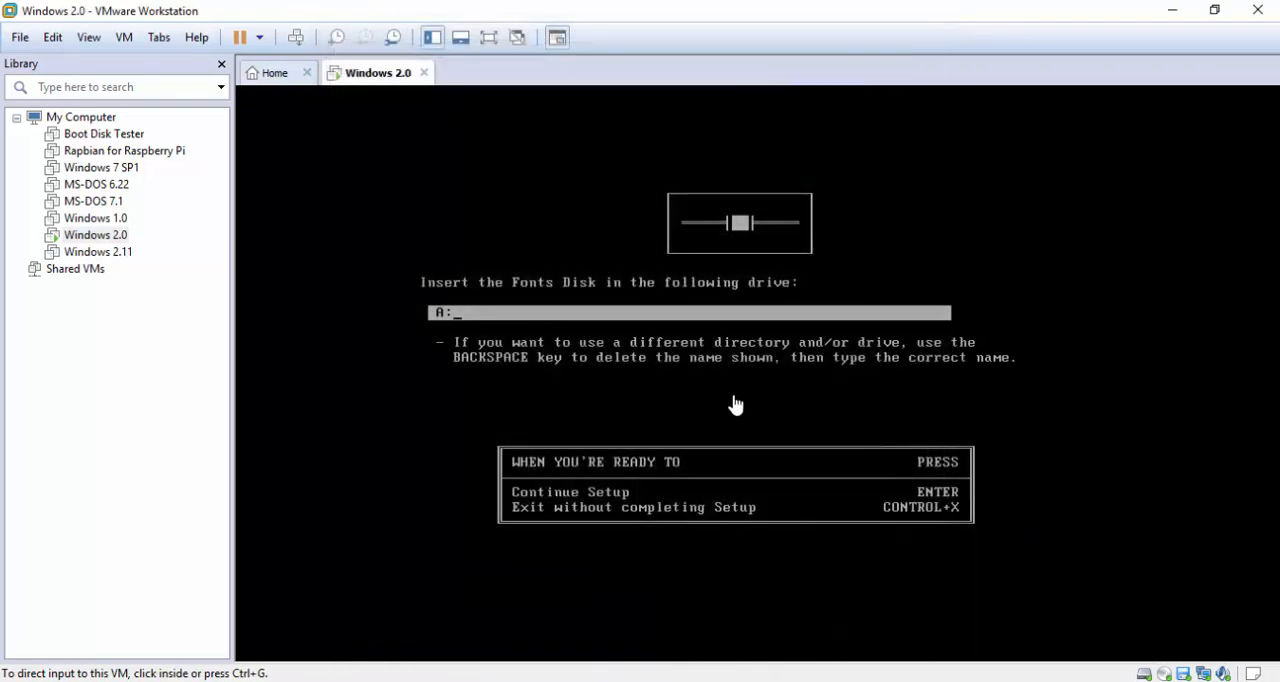
click(731, 403)
key(Return)
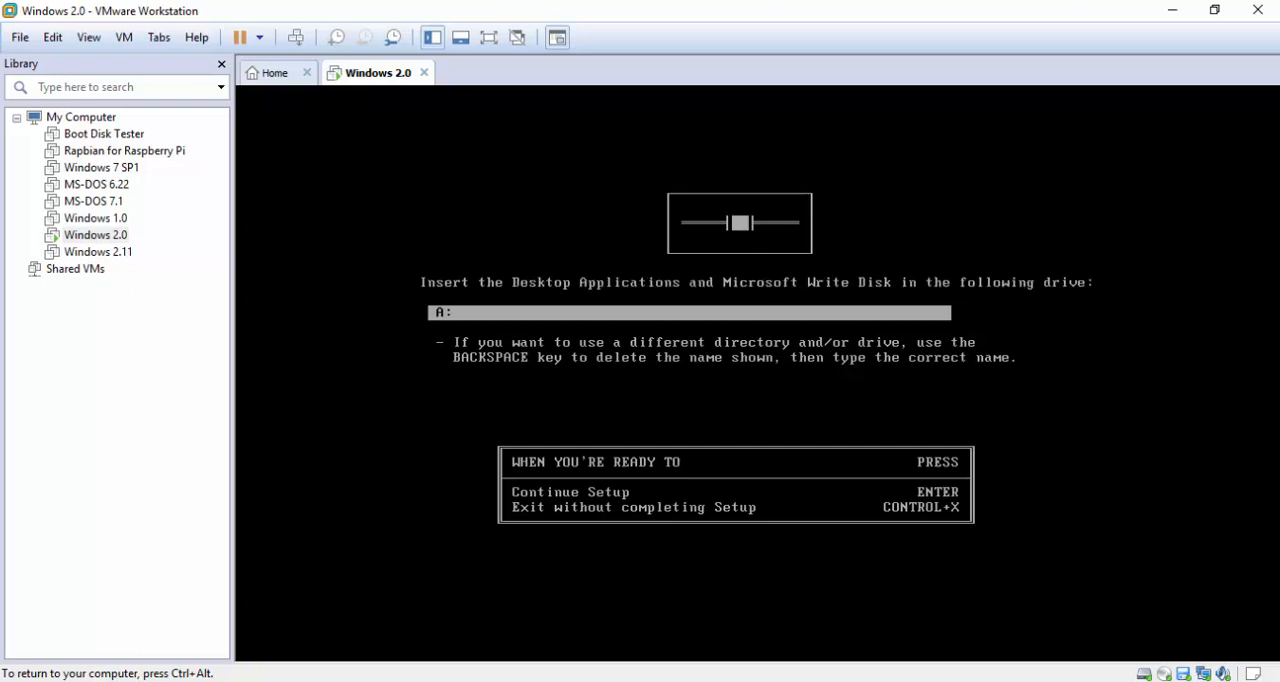
Replace the floppy with the D5_Write image for the Desktop Applications and Microsoft Write Disk, and continue Setup
key(ctrl+alt)
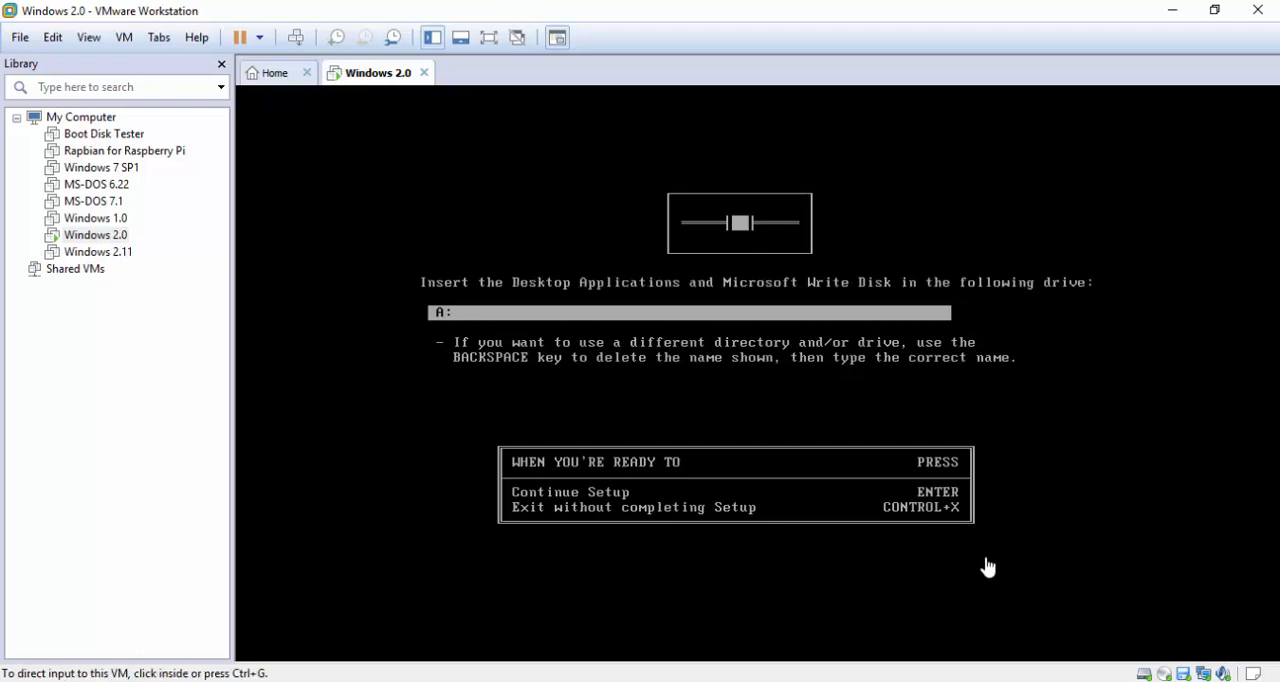
double_click(1187, 674)
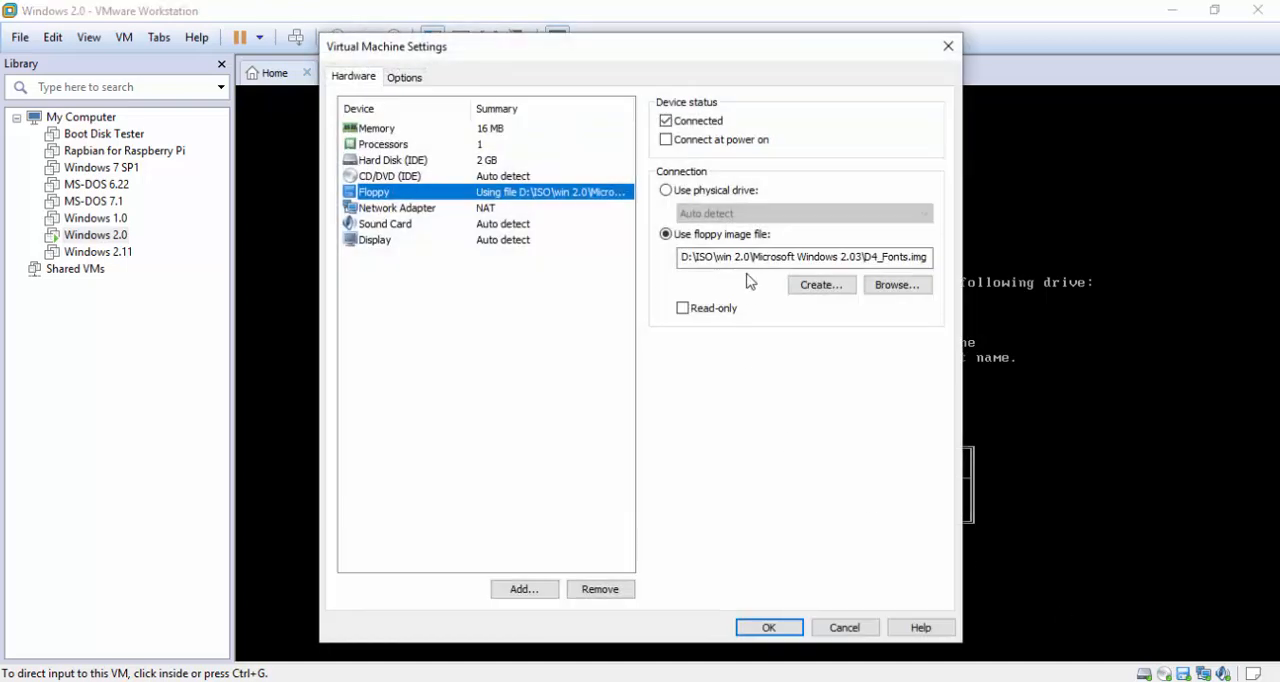
click(897, 285)
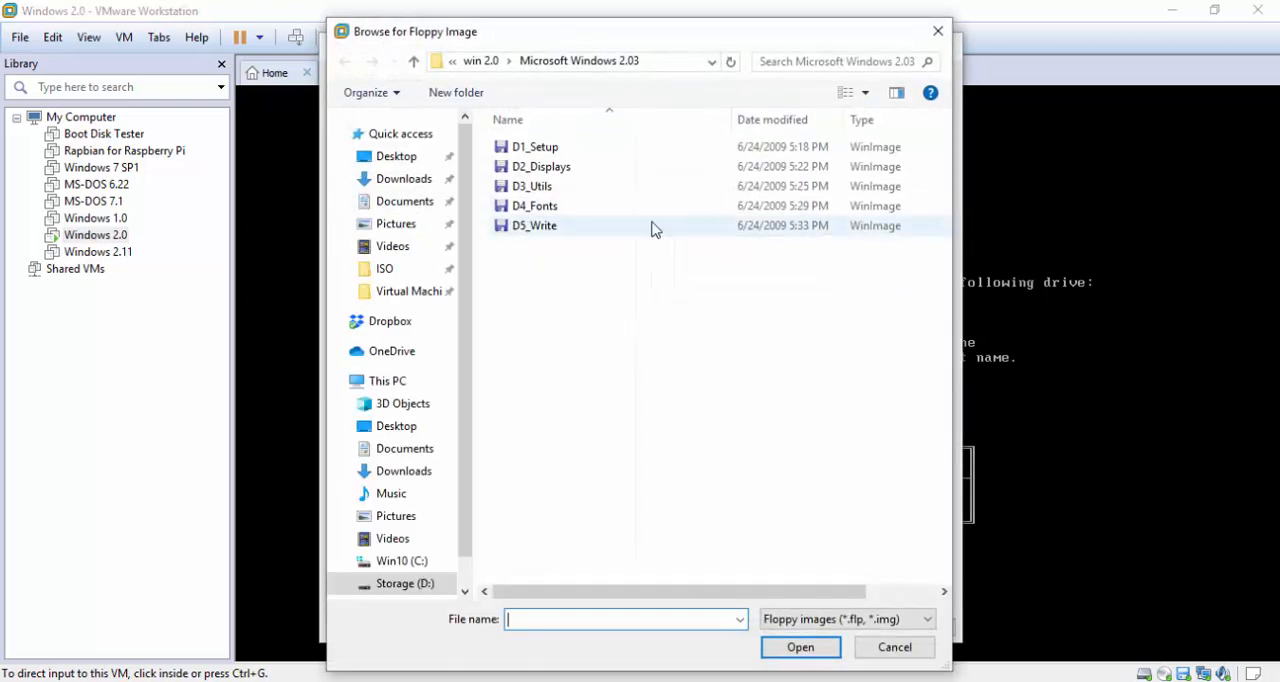
double_click(654, 226)
click(769, 628)
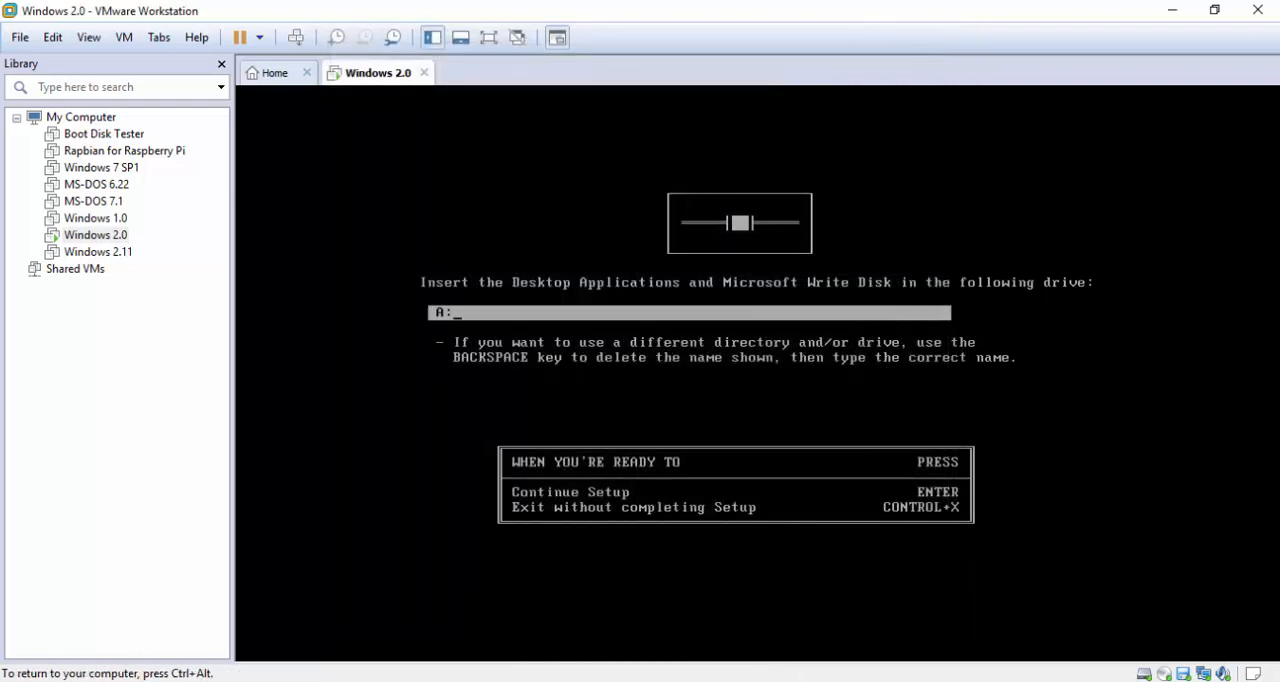
key(Return)
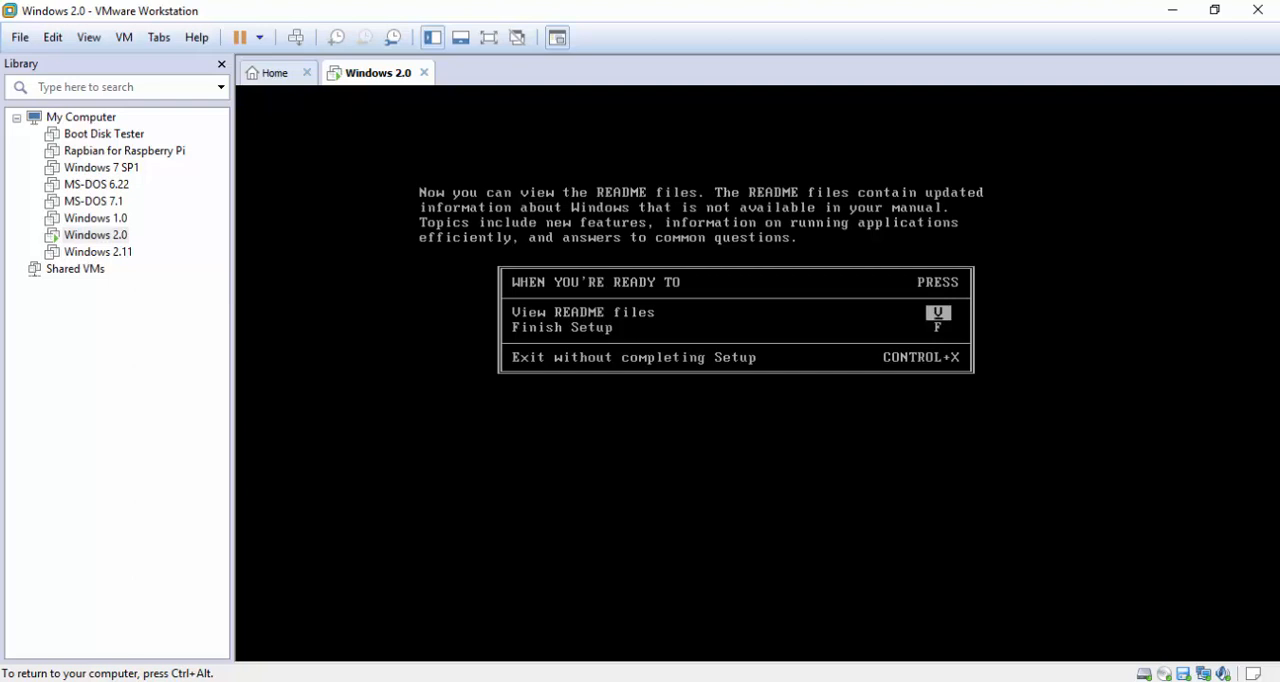
Finish Setup without viewing the README files and start Windows with the win command
key(f)
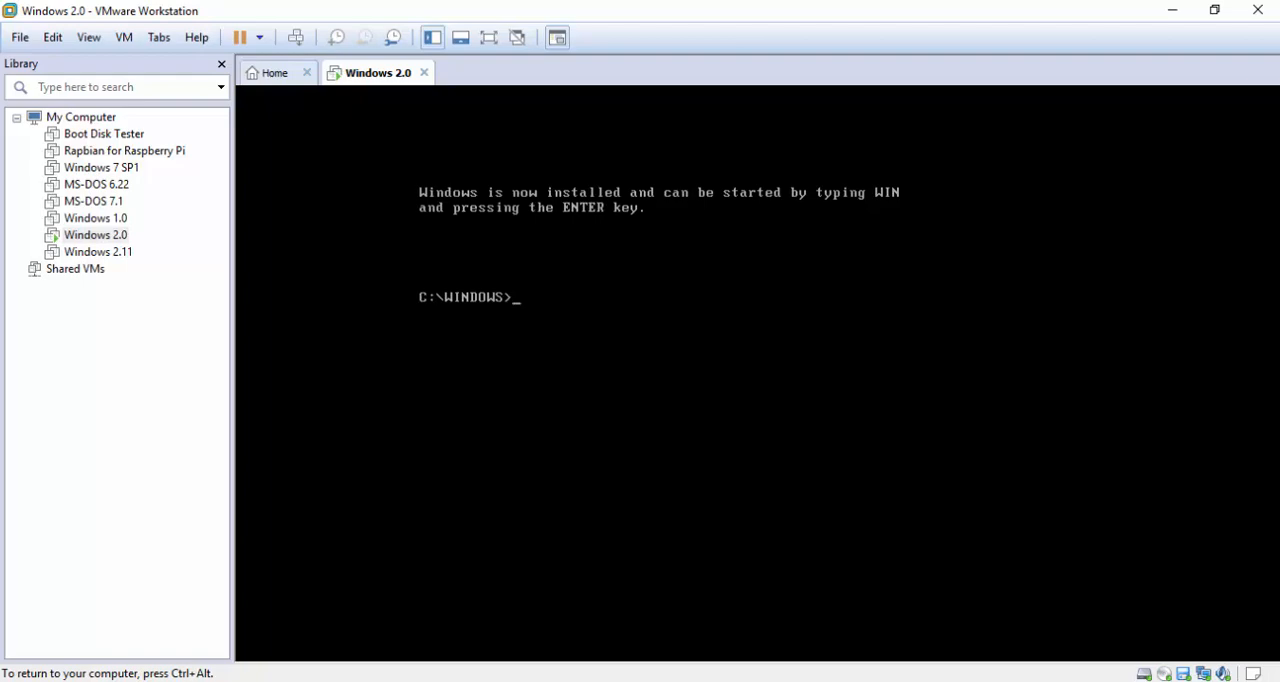
text(win)
key(Return)
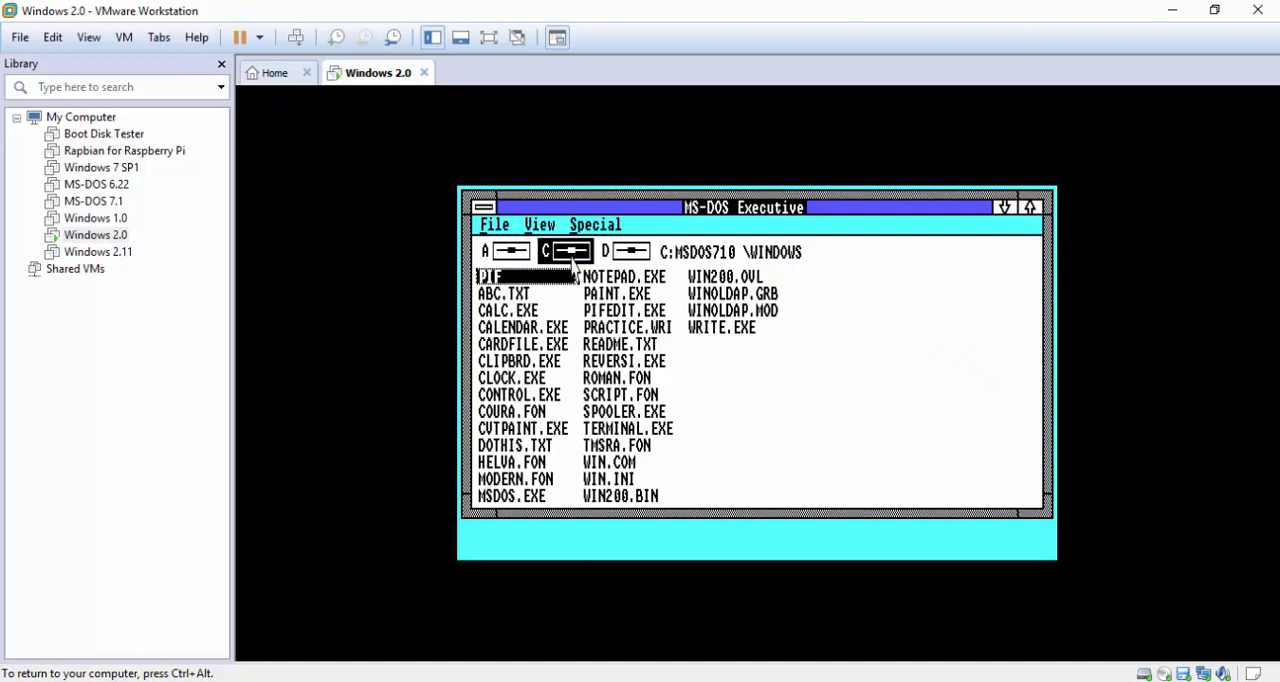
Check the version information of the MS-DOS Executive and close it
click(495, 224)
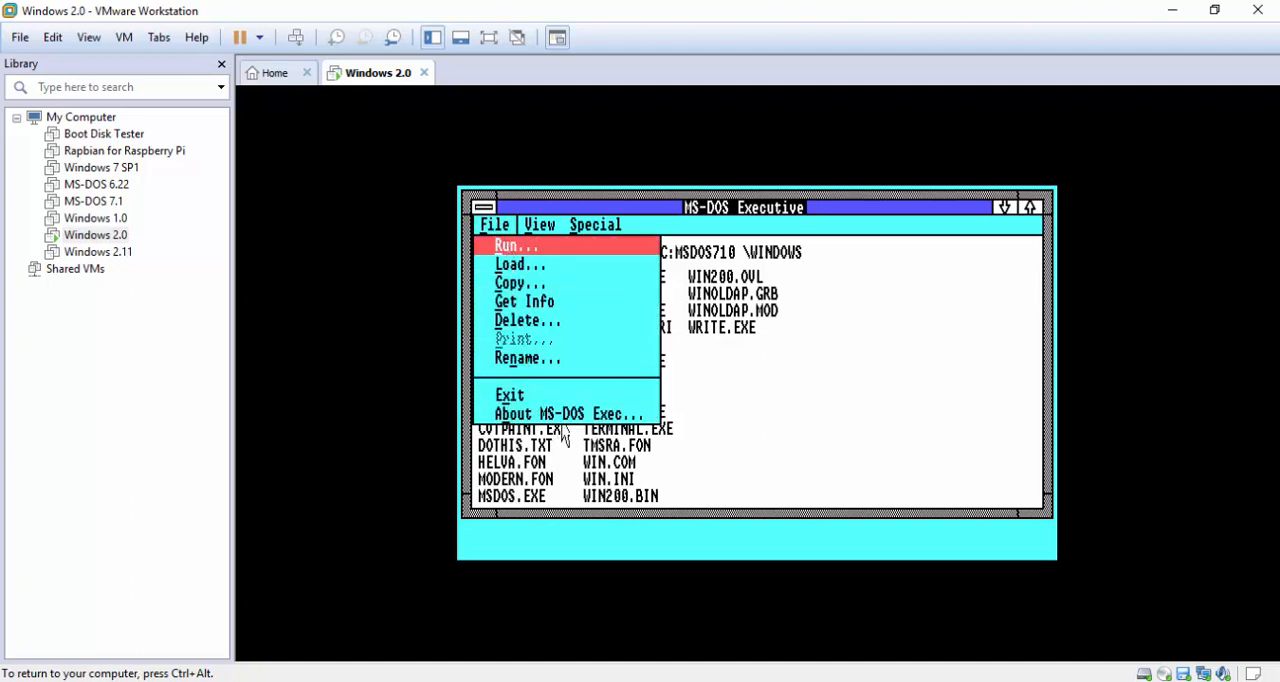
click(582, 413)
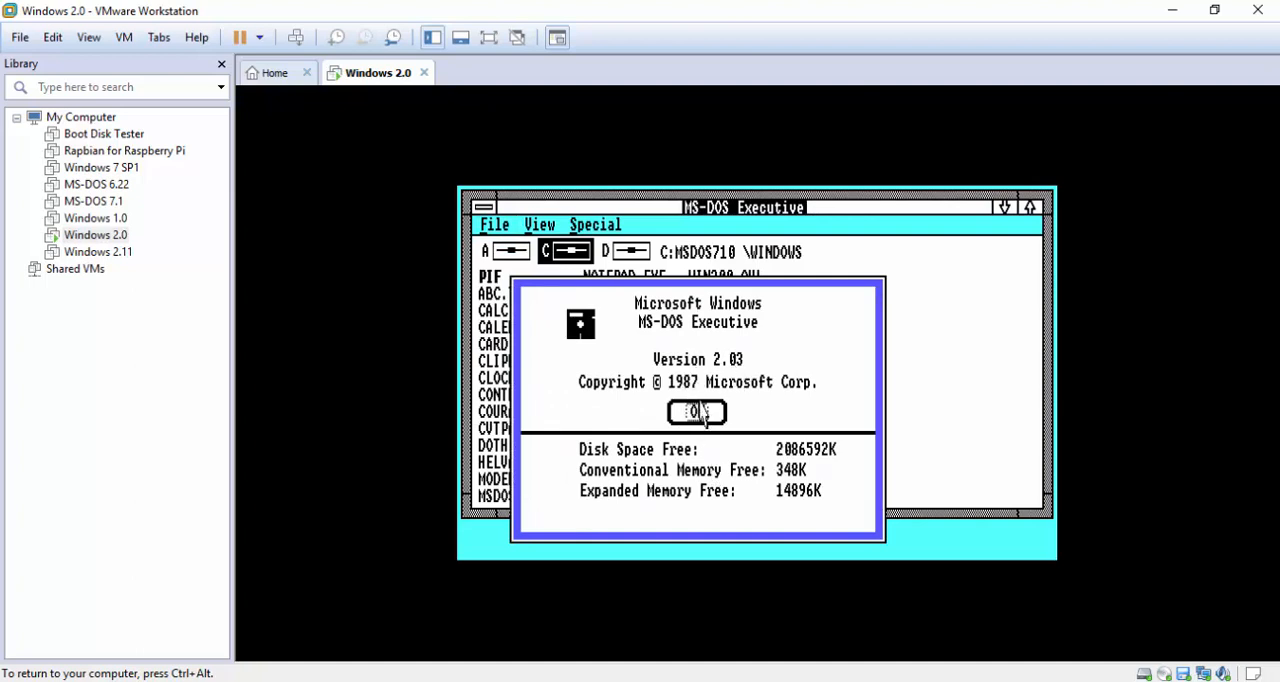
click(699, 412)
Launch CALC.EXE to try out the Calculator, and exit it
double_click(540, 310)
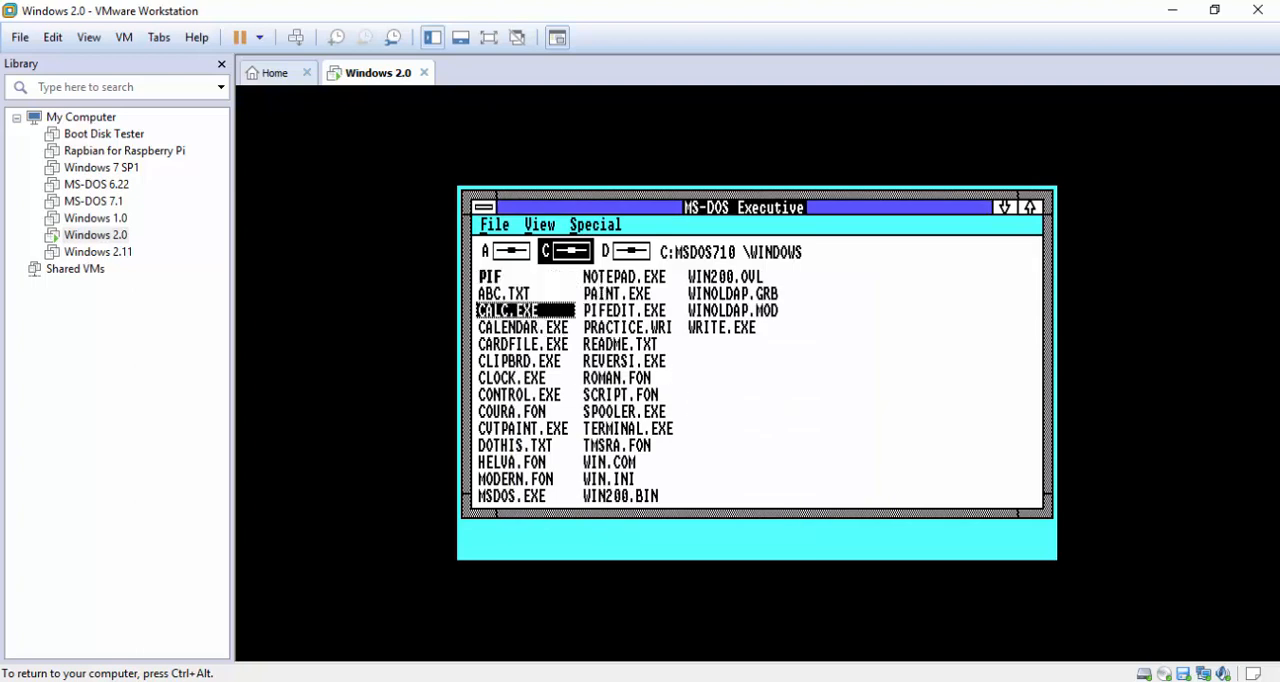
click(530, 245)
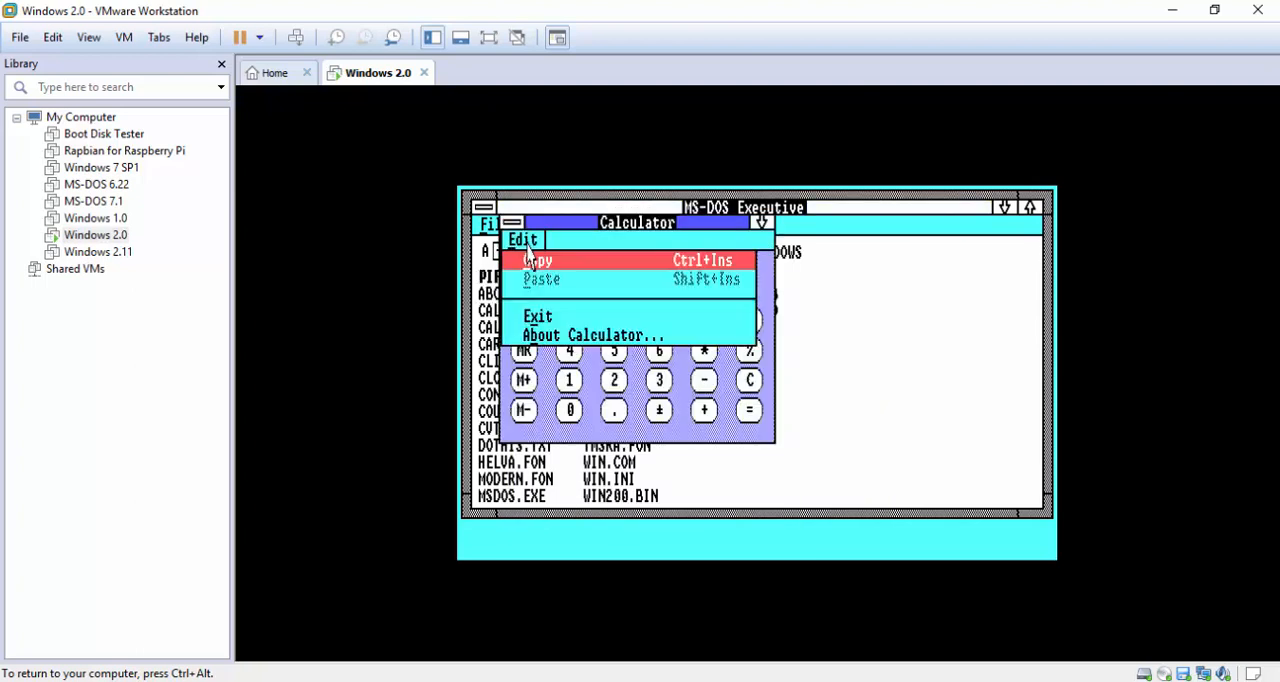
click(540, 317)
Launch CALENDAR.EXE and advance the day view to February 21, 2020
double_click(531, 328)
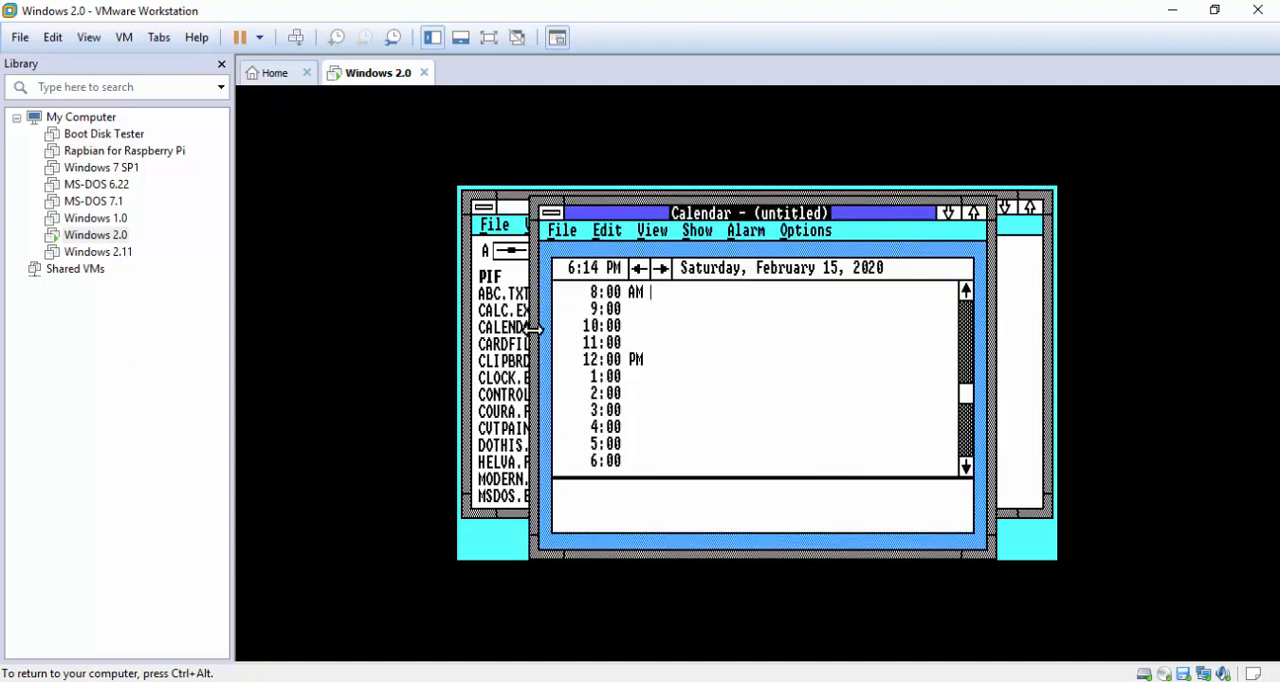
double_click(657, 270)
double_click(659, 272)
double_click(659, 272)
Switch the calendar to the month view and exit Calendar
click(652, 231)
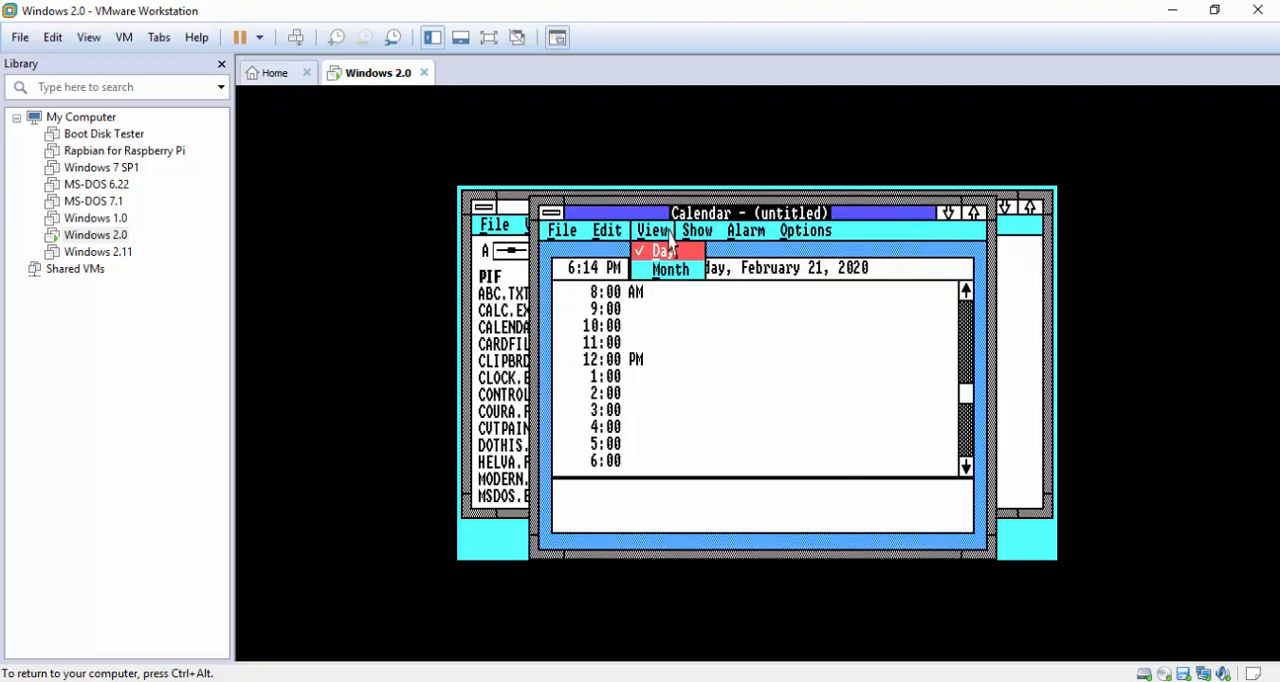
click(669, 272)
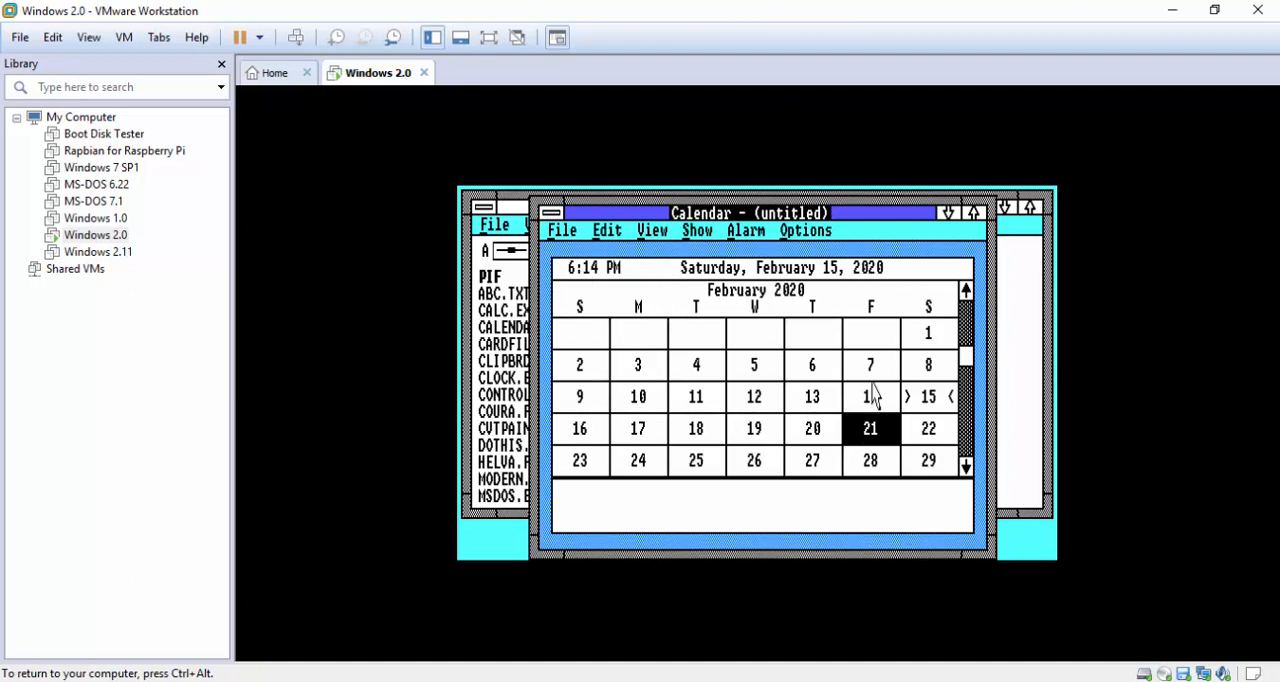
click(574, 233)
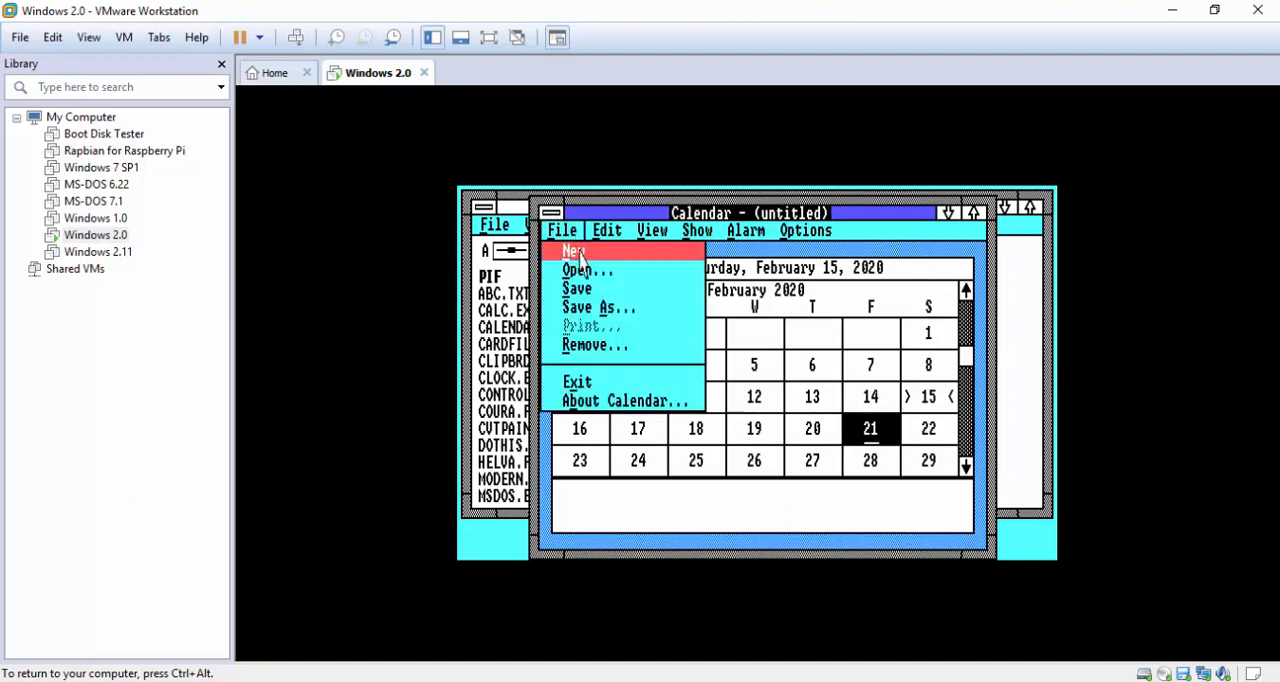
click(590, 385)
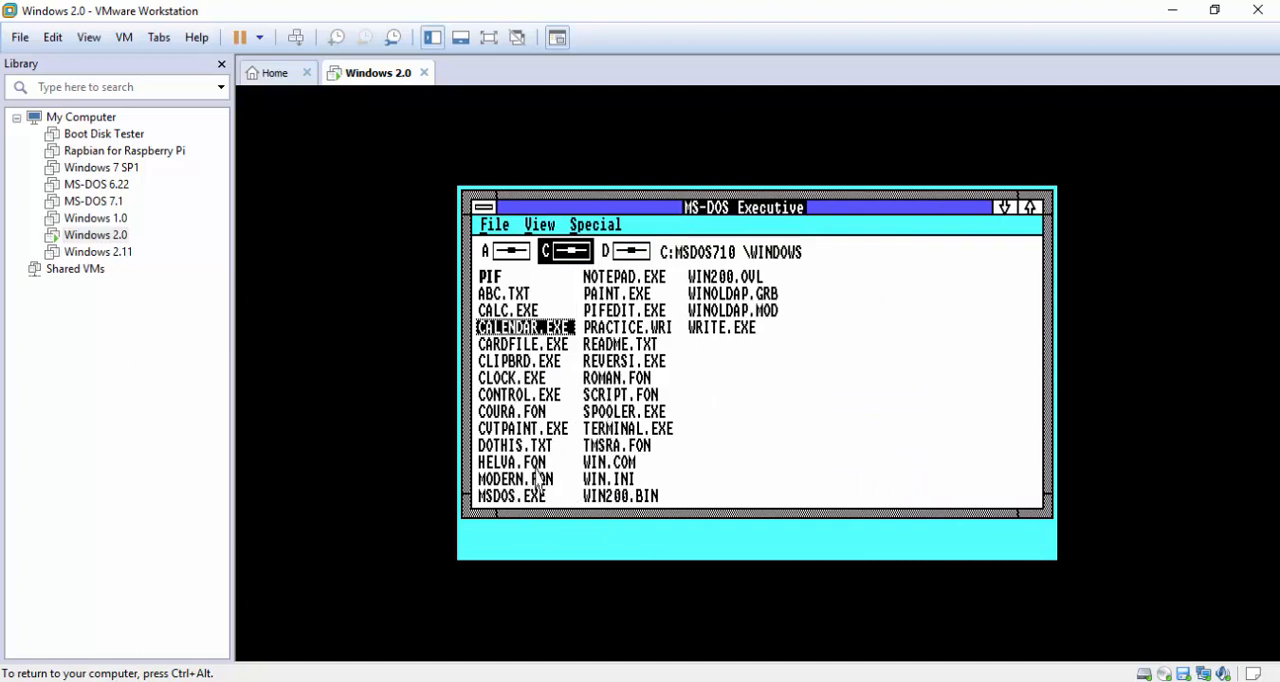
Launch WRITE.EXE and enter "hello world.. this is windows 2.03" in the untitled document
double_click(715, 332)
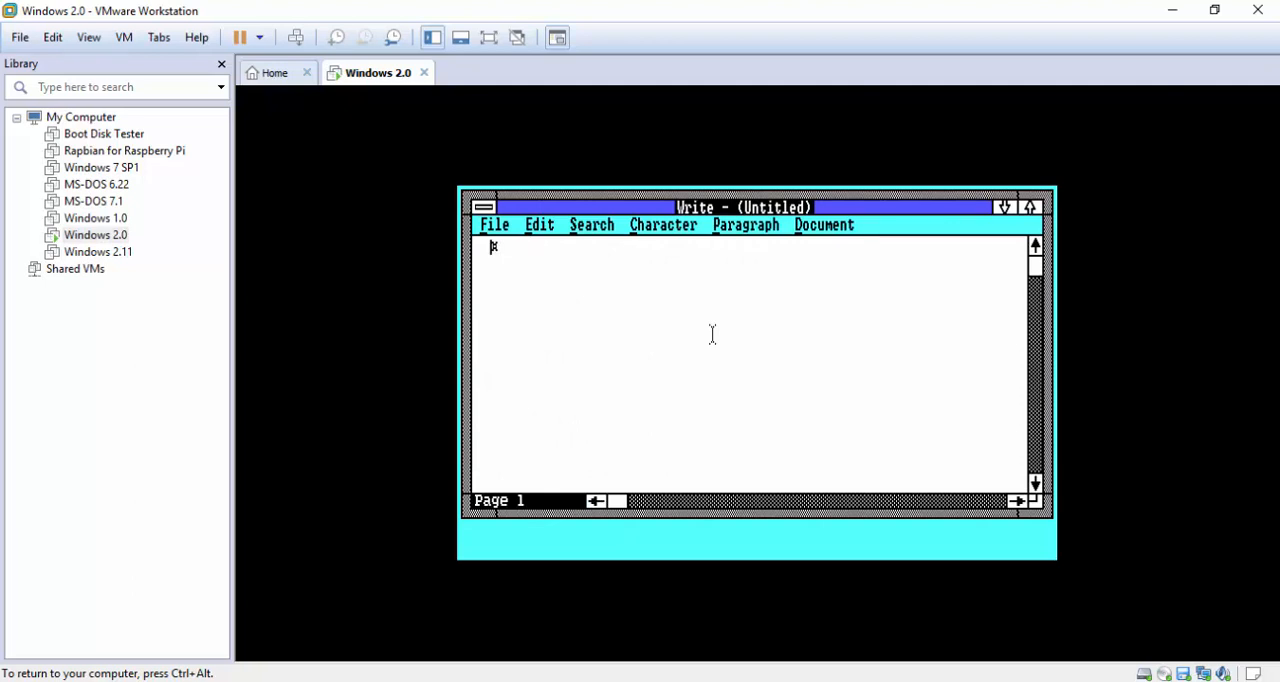
text(hello world.. this is windw)
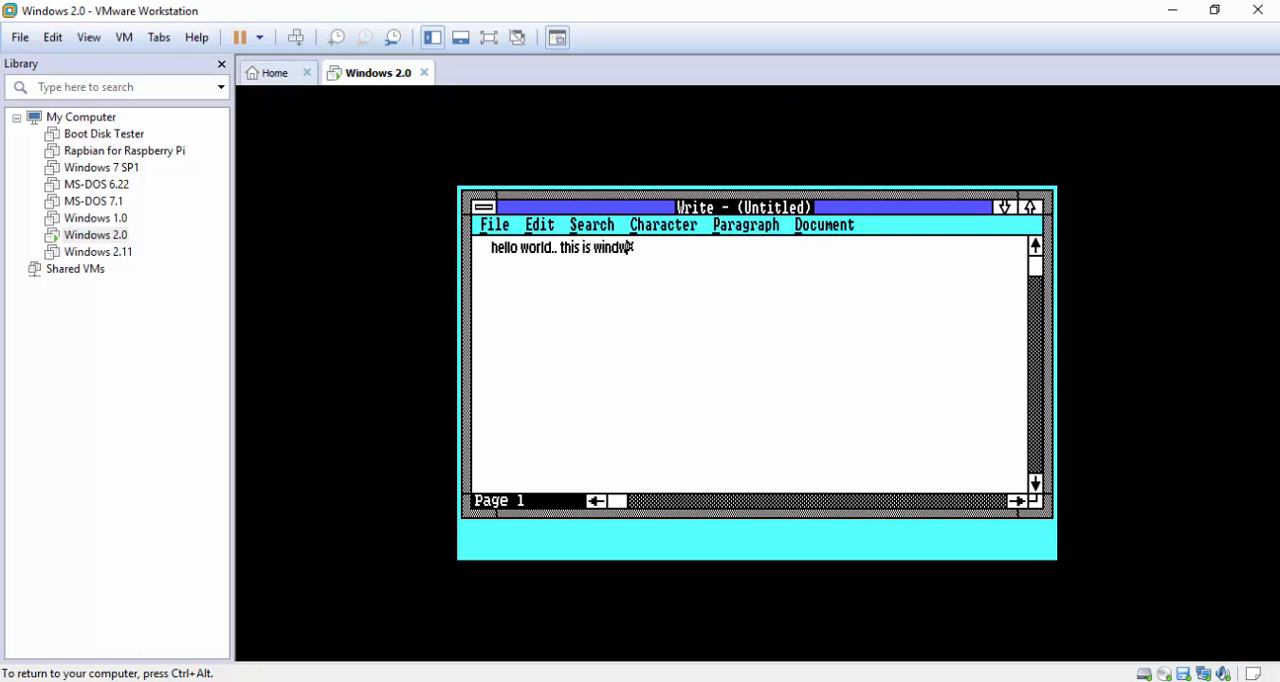
key(BackSpace)
text(ows 2.03)
Exit Write without saving the changes to the untitled document
click(492, 224)
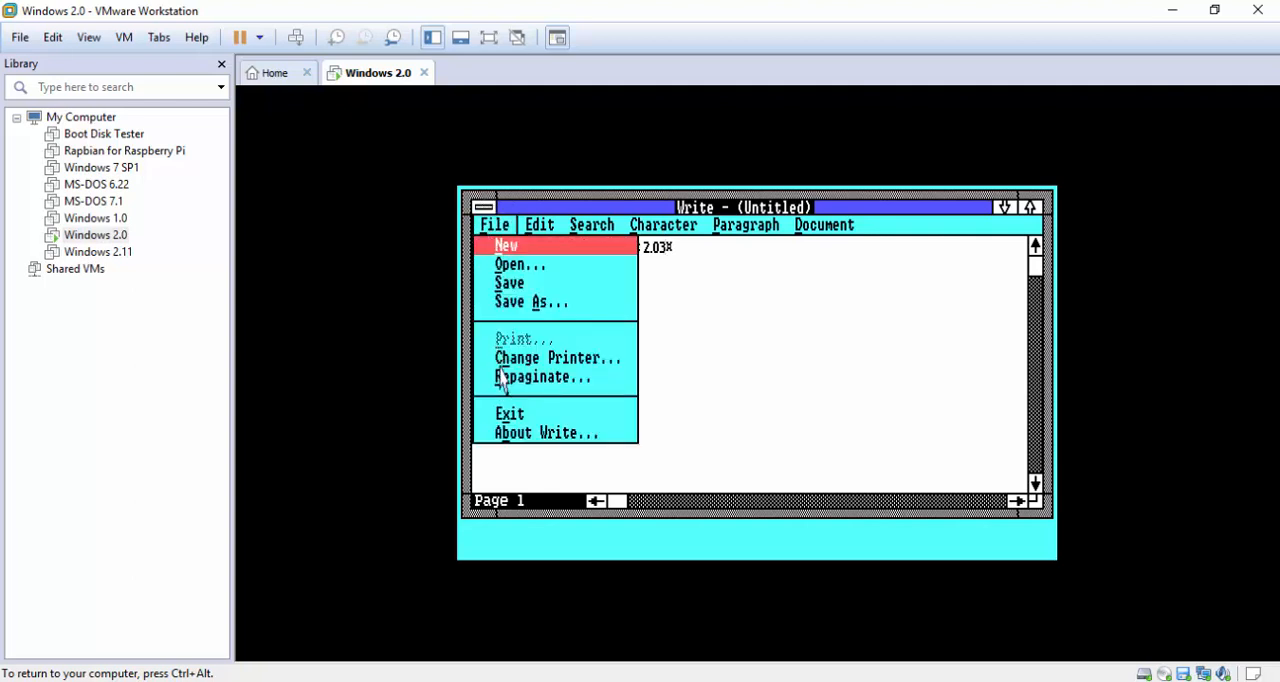
click(510, 412)
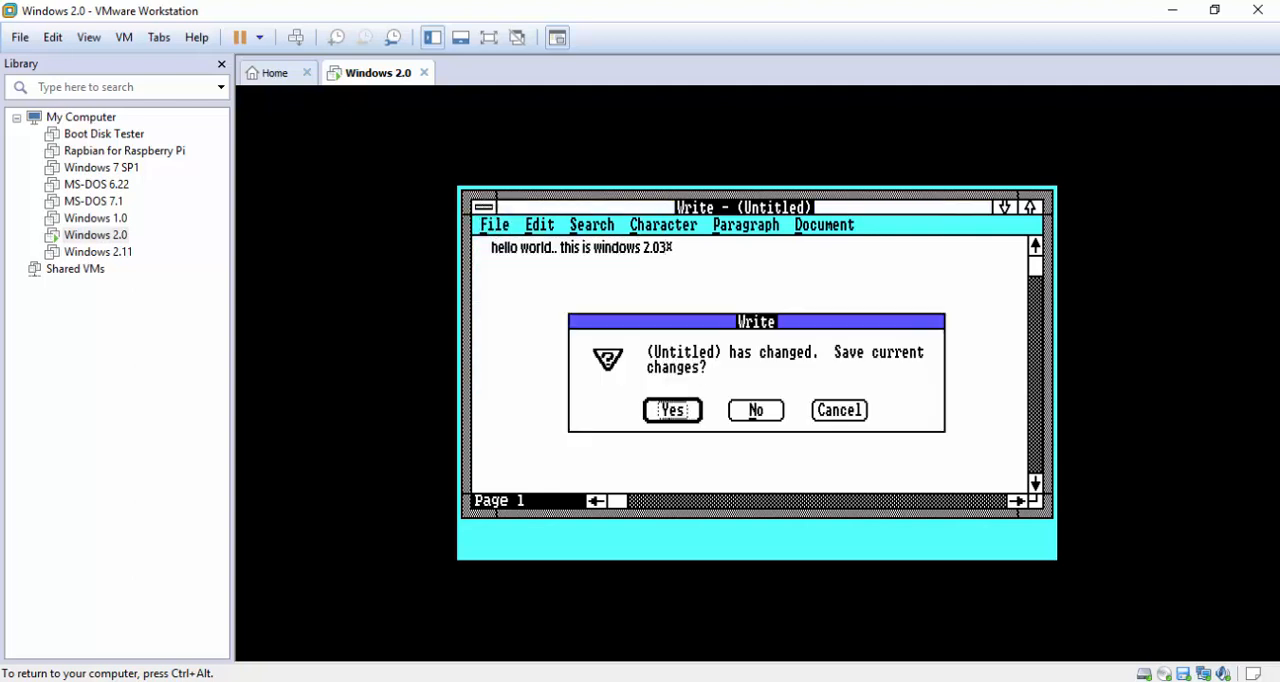
click(756, 410)
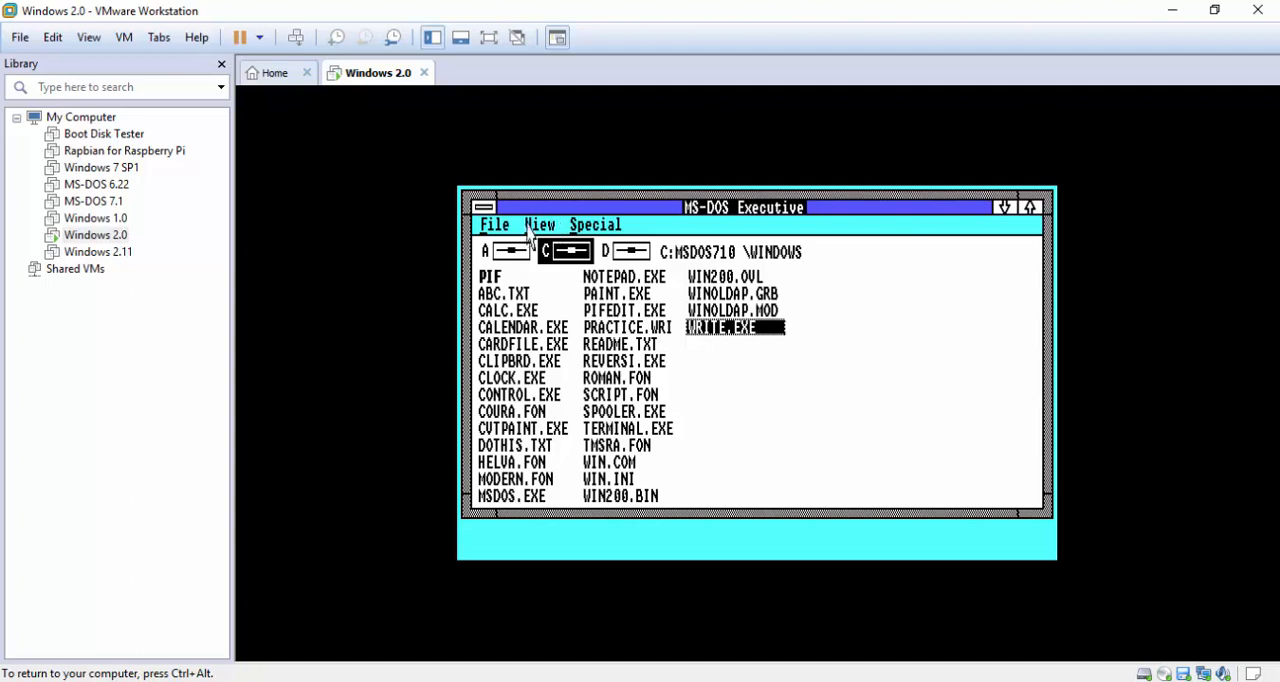
Bring up the About MS-DOS Executive information again to examine the Windows version and free memory
click(508, 228)
drag(515, 230, 796, 458)
click(502, 225)
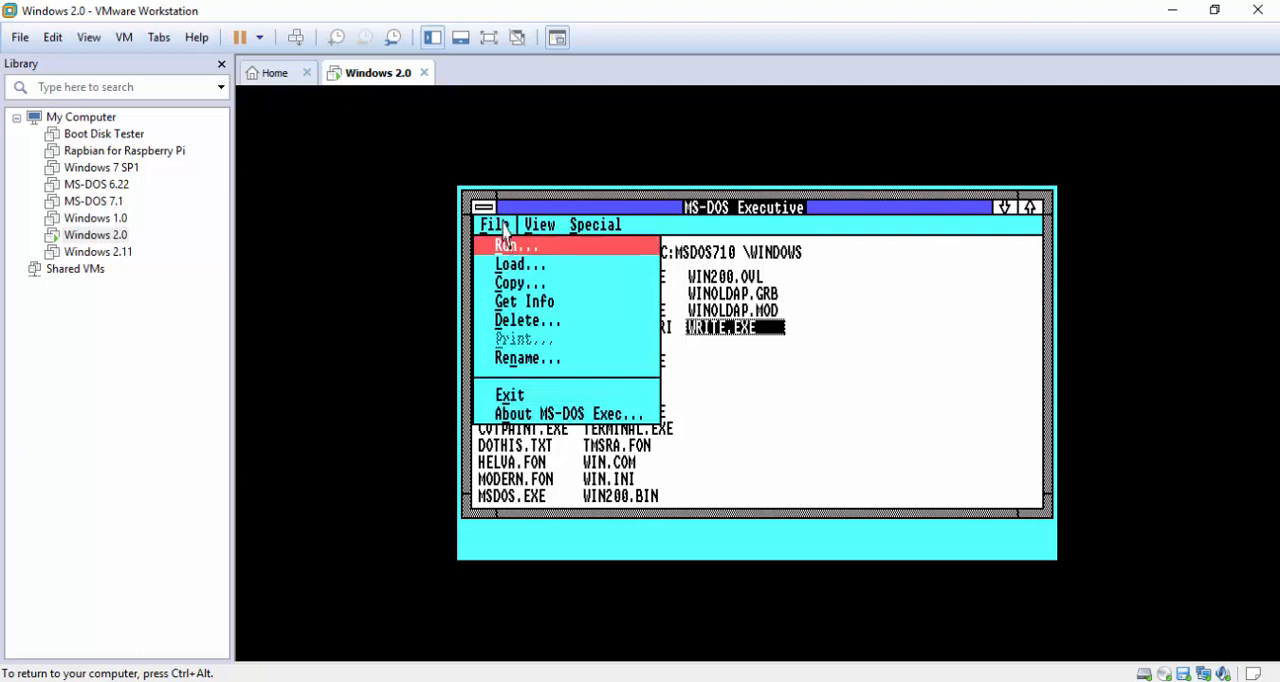
click(537, 428)
click(506, 220)
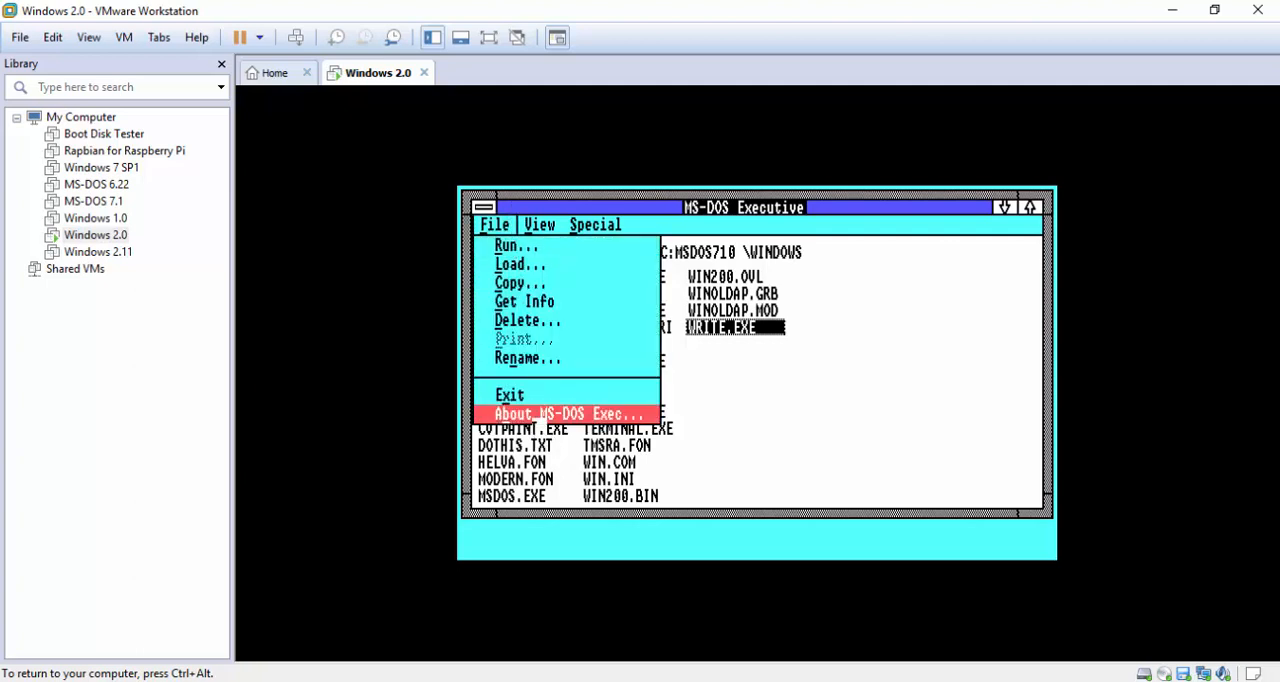
click(540, 416)
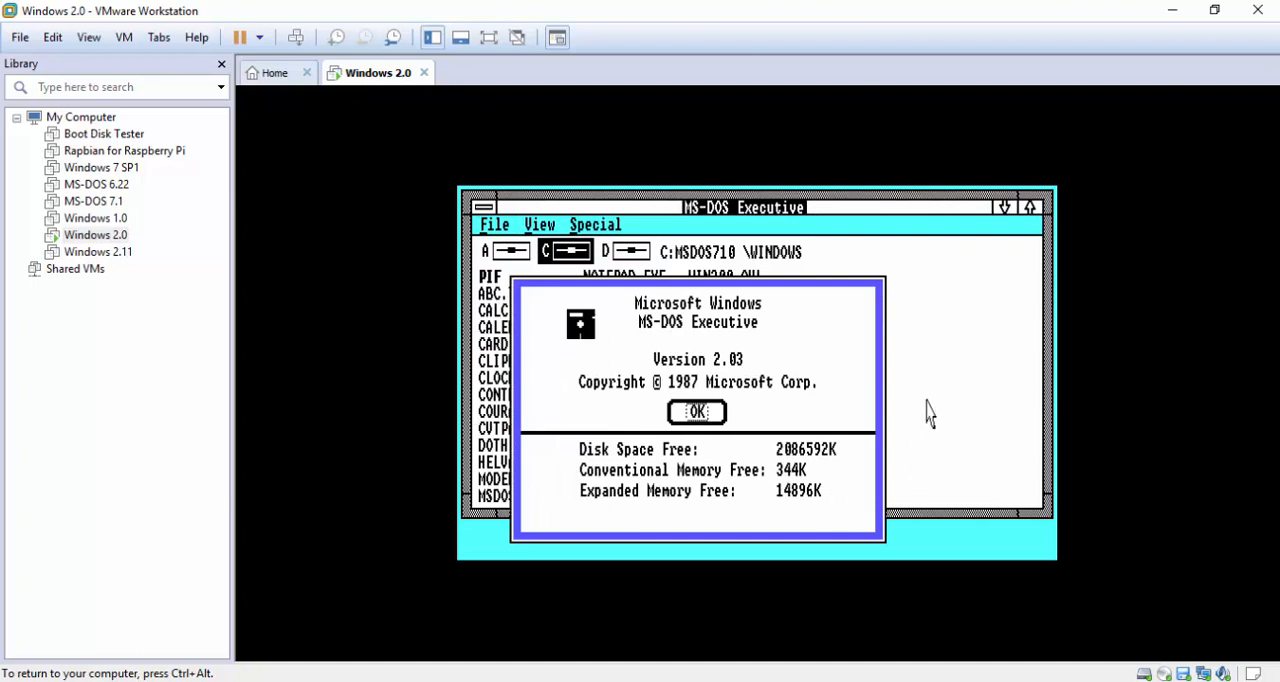